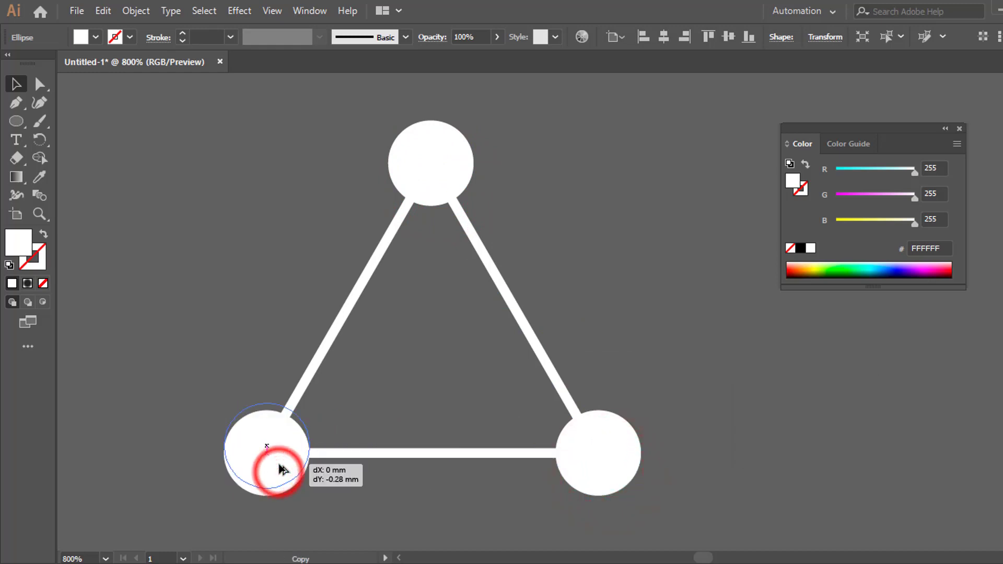
Select the three circles and the connecting triangle lines and group them.
{"action": "left_click", "coordinate": [236, 269]}
{"action": "left_click_drag", "start_coordinate": [139, 110], "coordinate": [691, 517]}
{"action": "right_click", "coordinate": [444, 173]}
{"action": "left_click", "coordinate": [519, 274]}
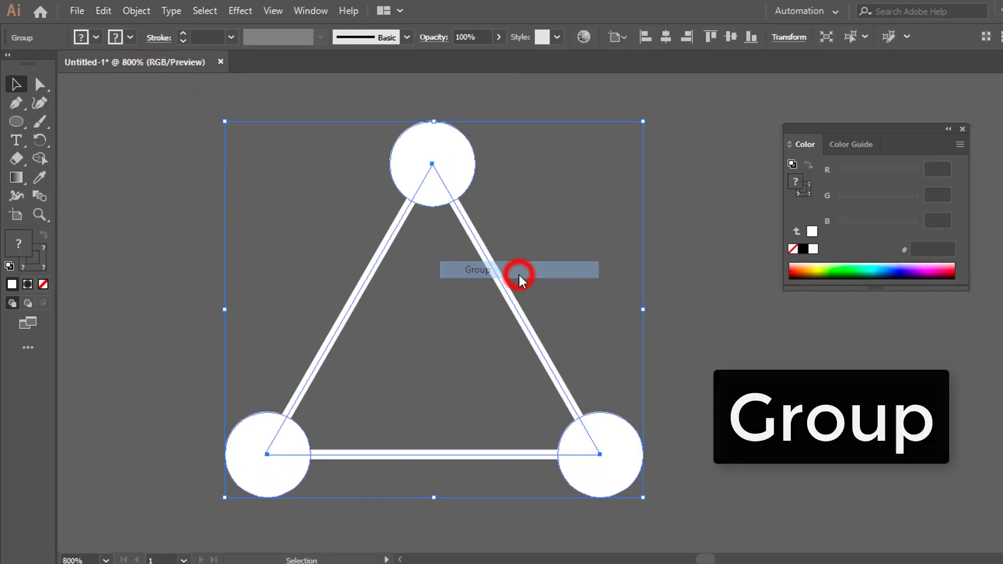
Apply a Transform distort effect to the group with the live preview and Reflect Y turned on.
{"action": "left_click", "coordinate": [327, 15]}
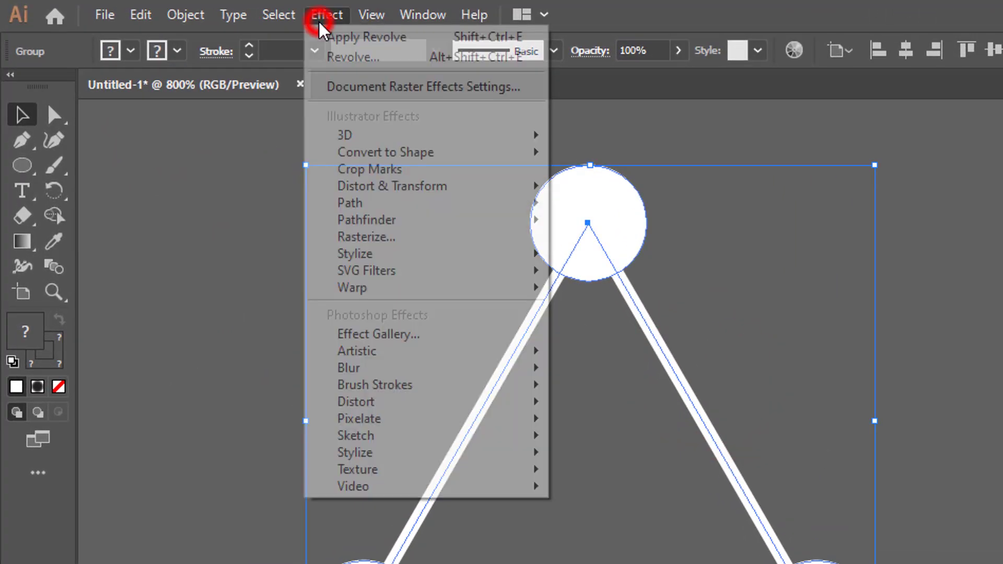
{"action": "mouse_move", "coordinate": [454, 187]}
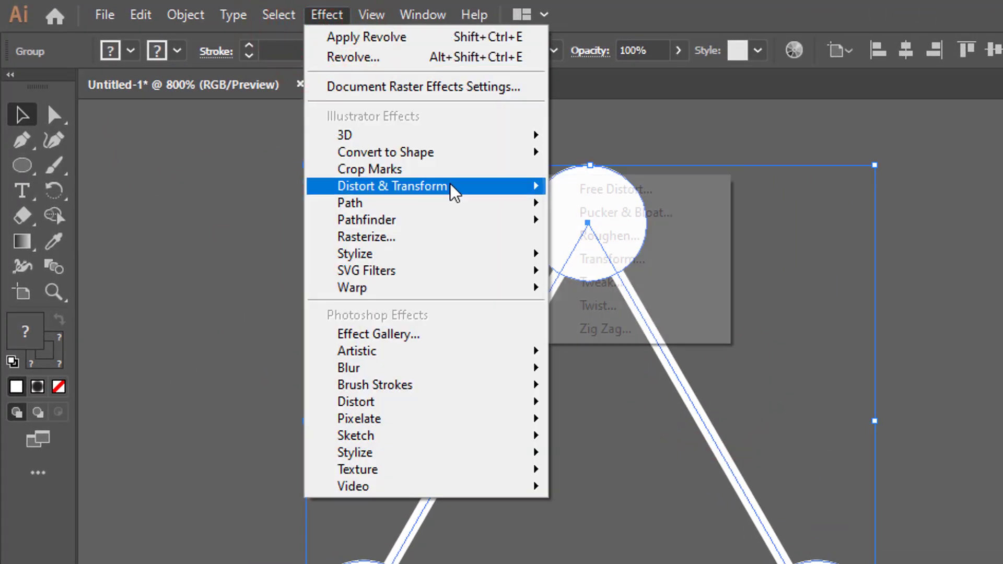
{"action": "left_click", "coordinate": [593, 258]}
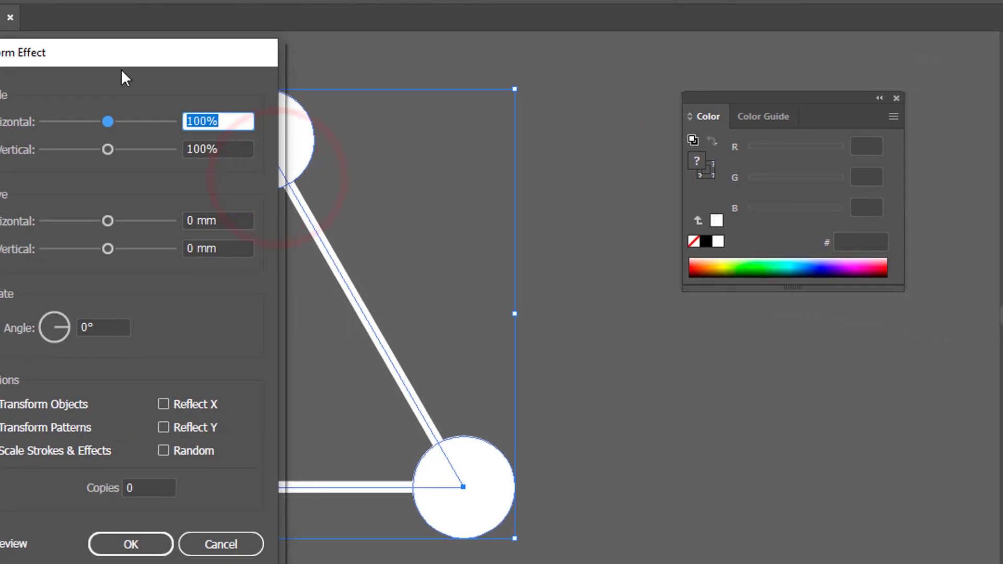
{"action": "left_click_drag", "start_coordinate": [151, 71], "coordinate": [886, 84]}
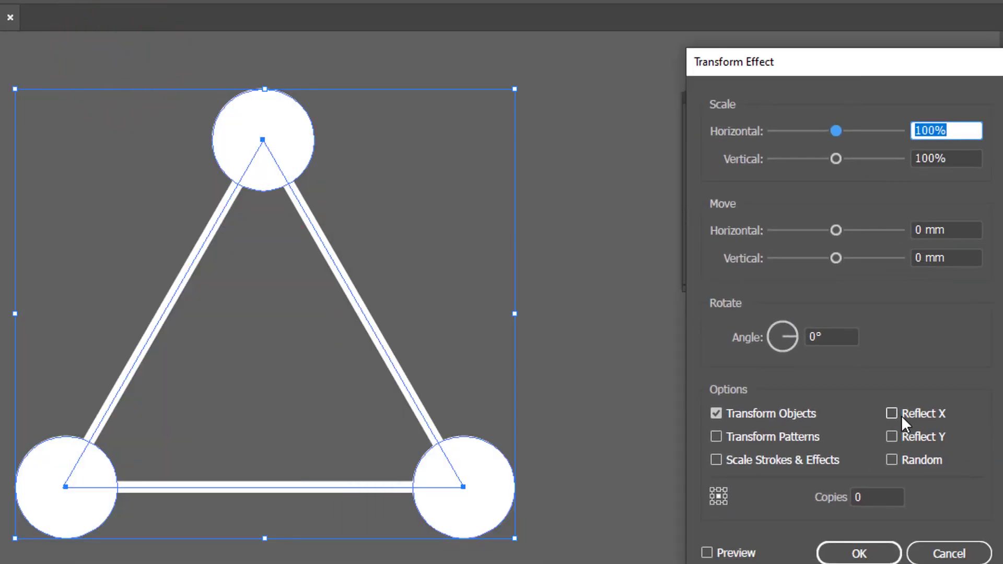
{"action": "left_click", "coordinate": [707, 552]}
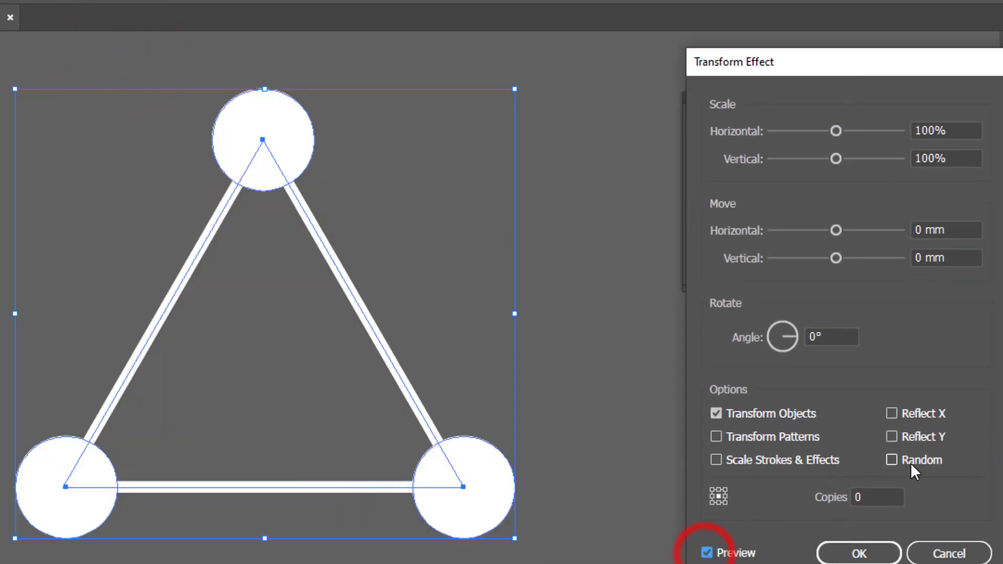
{"action": "left_click", "coordinate": [891, 437]}
Try horizontal move offsets of 6, 6.2, 6.1 and 6.15 mm for the reflected triangle.
{"action": "left_click", "coordinate": [836, 231]}
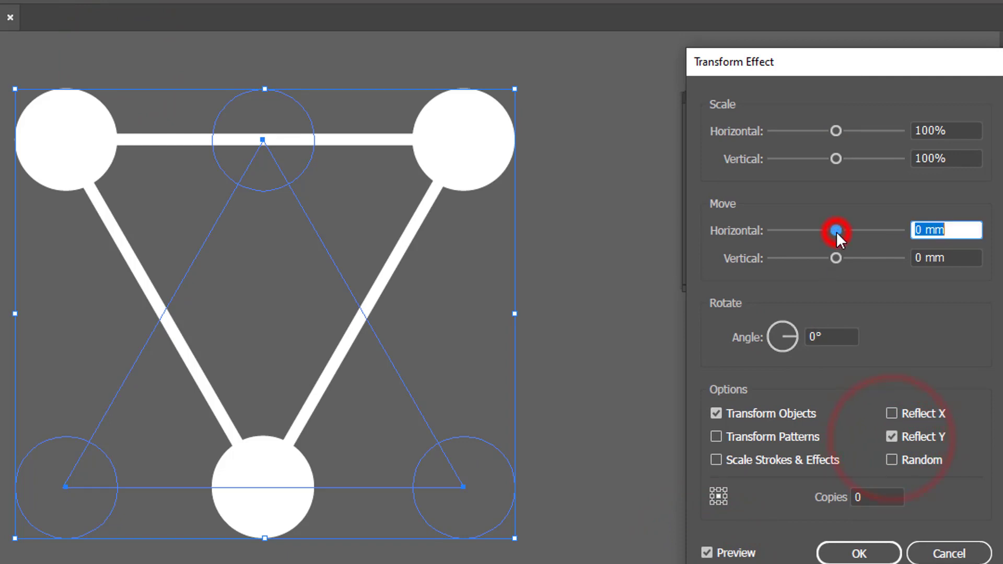
{"action": "left_click_drag", "start_coordinate": [836, 231], "coordinate": [844, 239]}
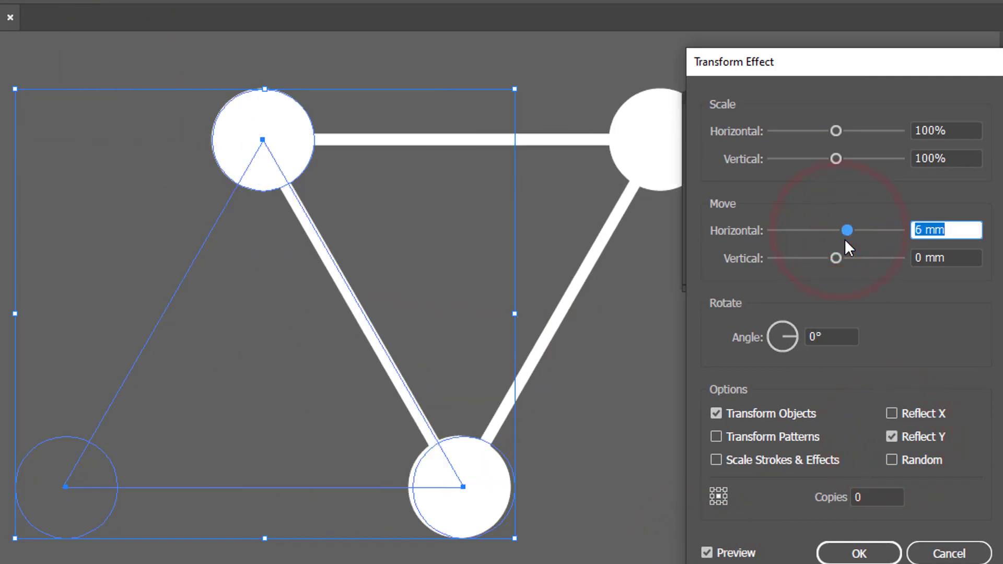
{"action": "left_click", "coordinate": [920, 231]}
{"action": "type", "text": ".2"}
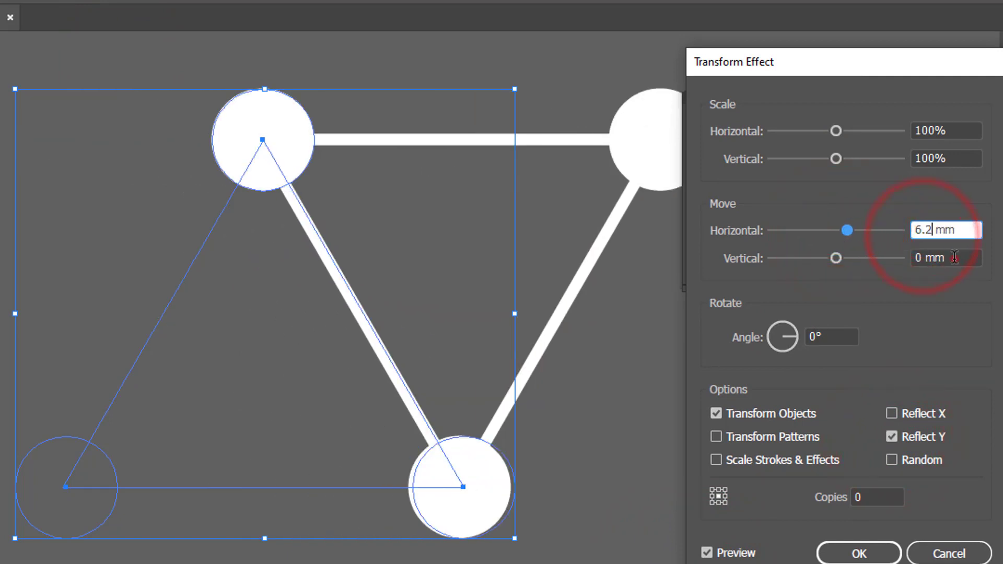
{"action": "left_click", "coordinate": [954, 257]}
{"action": "left_click", "coordinate": [930, 229]}
{"action": "key", "text": "BackSpace"}
{"action": "type", "text": "1"}
{"action": "left_click", "coordinate": [956, 258]}
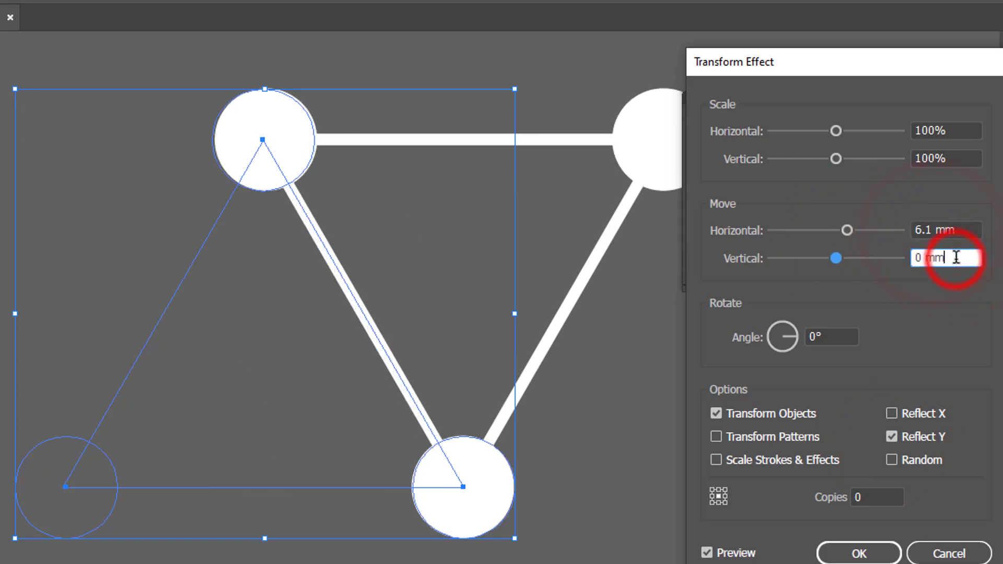
{"action": "left_click", "coordinate": [926, 230]}
{"action": "left_click", "coordinate": [951, 258]}
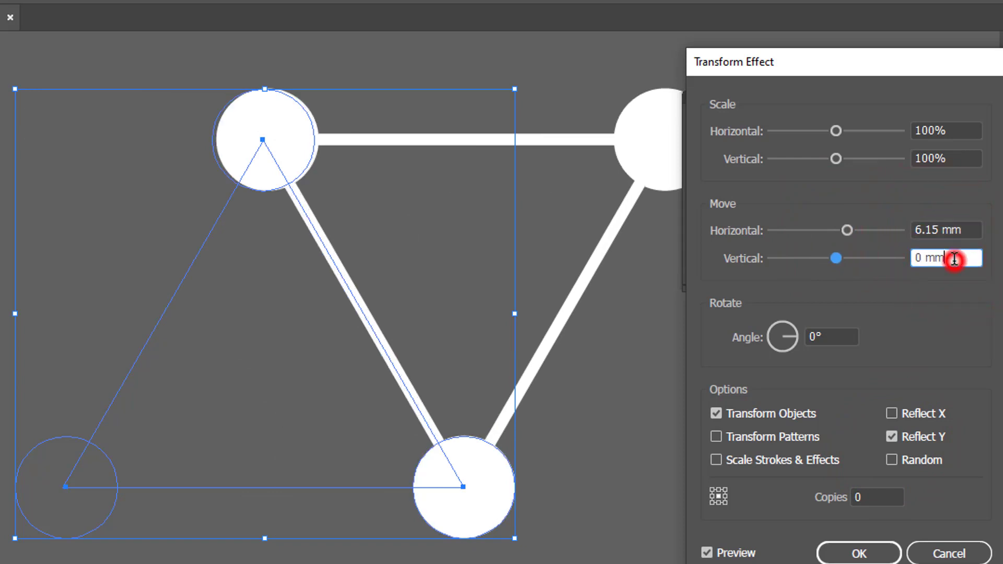
Try finer horizontal move offsets of 6.05, 6.08 and 6.09 mm for the reflected triangle.
{"action": "left_click", "coordinate": [937, 230]}
{"action": "key", "text": "BackSpace"}
{"action": "type", "text": "05"}
{"action": "left_click", "coordinate": [961, 255]}
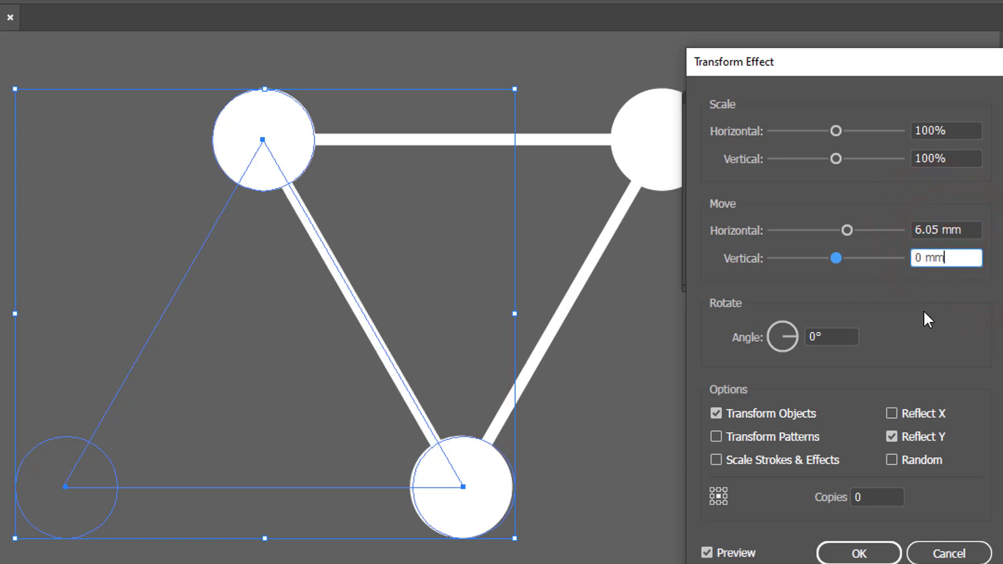
{"action": "left_click", "coordinate": [929, 229]}
{"action": "type", "text": "8"}
{"action": "left_click", "coordinate": [947, 257]}
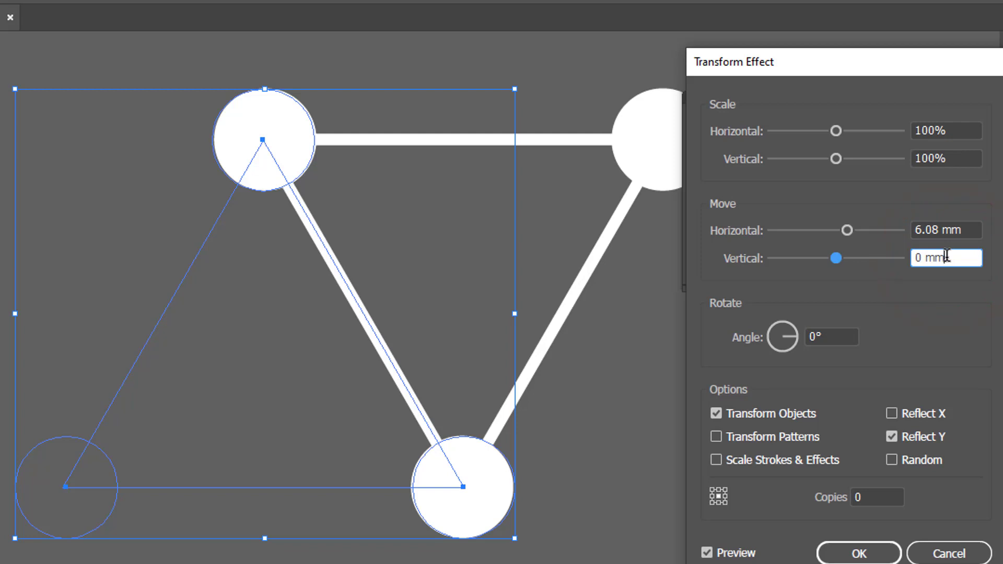
{"action": "left_click", "coordinate": [937, 231]}
{"action": "key", "text": "BackSpace"}
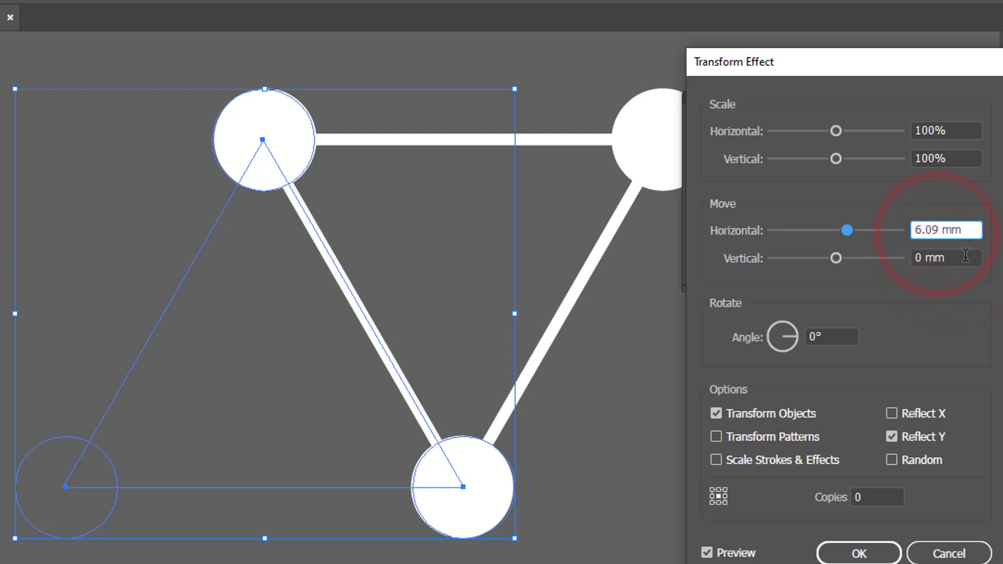
{"action": "left_click", "coordinate": [956, 257]}
Set the Transform effect's horizontal move to 6.1 mm.
{"action": "left_click", "coordinate": [937, 230]}
{"action": "left_click", "coordinate": [953, 256]}
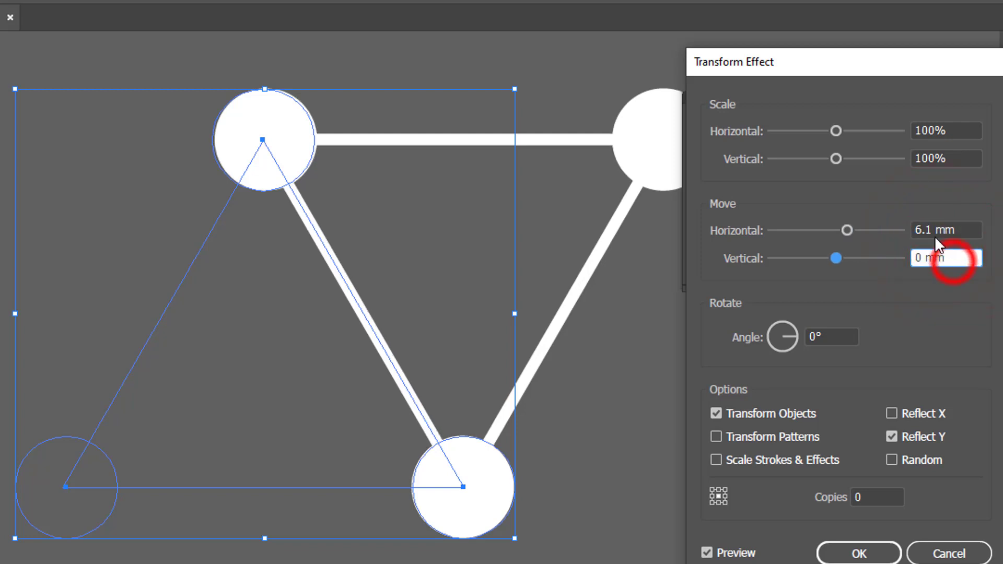
{"action": "left_click", "coordinate": [943, 255]}
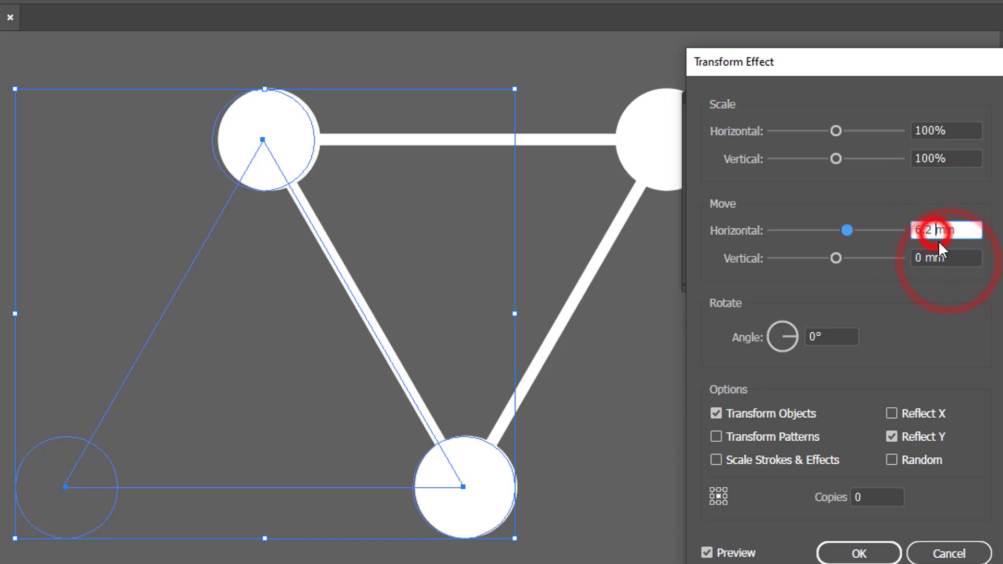
{"action": "type", "text": "1"}
{"action": "left_click", "coordinate": [963, 257]}
Set the number of copies to 30 and apply the Transform effect.
{"action": "left_click", "coordinate": [877, 499]}
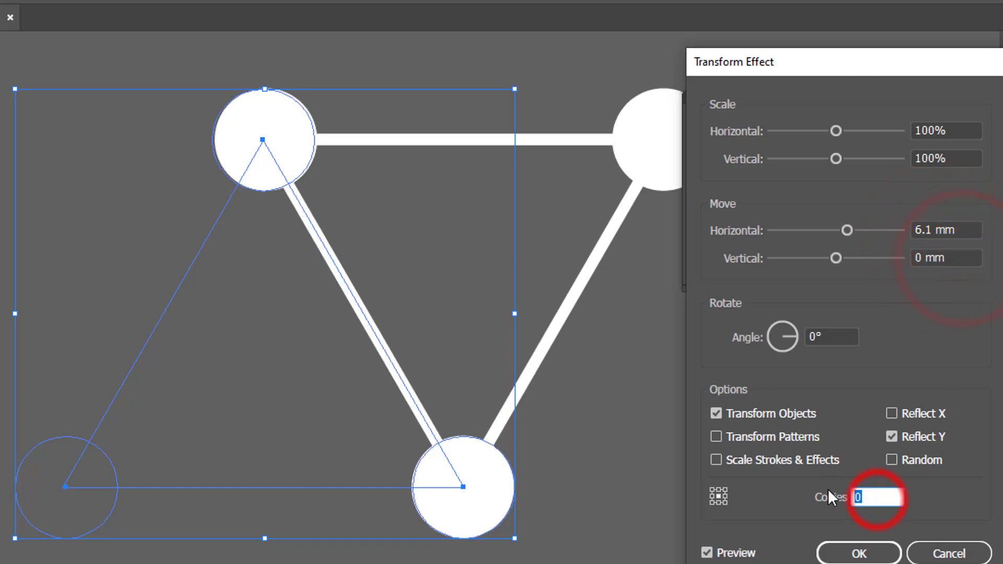
{"action": "type", "text": "4"}
{"action": "left_click_drag", "start_coordinate": [856, 62], "coordinate": [778, 82]}
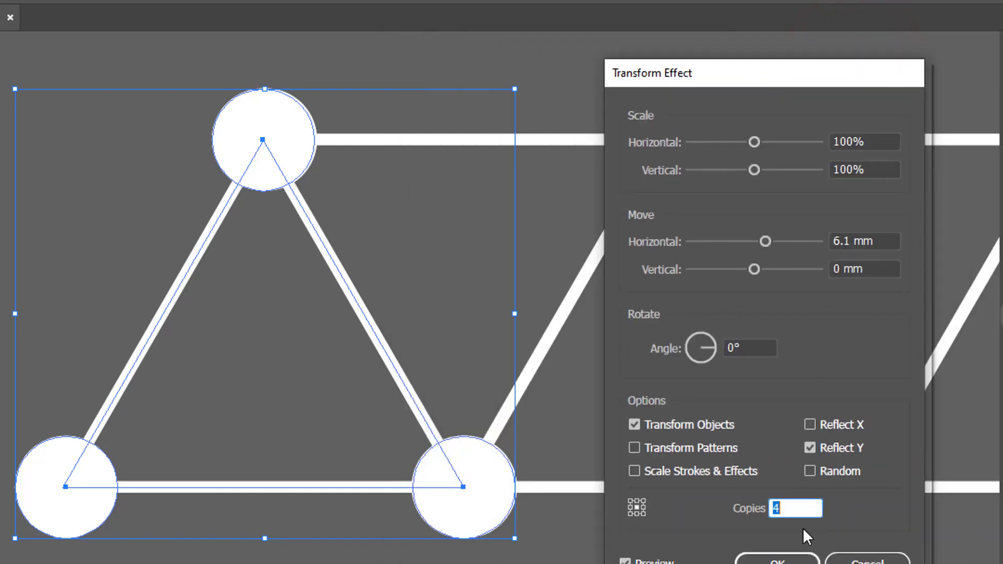
{"action": "type", "text": "30"}
{"action": "left_click", "coordinate": [763, 562]}
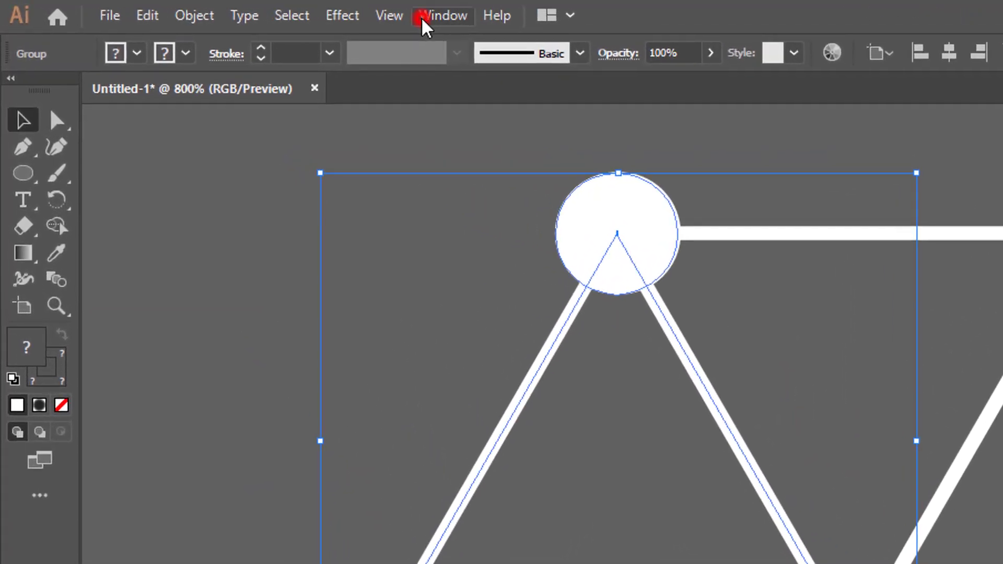
Add a second Transform effect to the group's appearance with Reflect X and the live preview turned on.
{"action": "left_click", "coordinate": [422, 20]}
{"action": "left_click", "coordinate": [565, 92]}
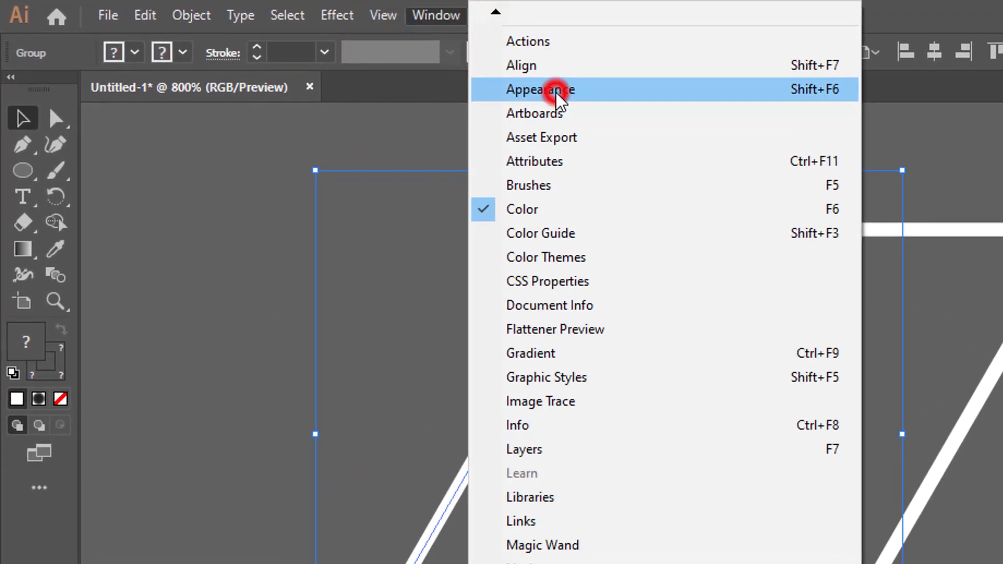
{"action": "left_click", "coordinate": [187, 516]}
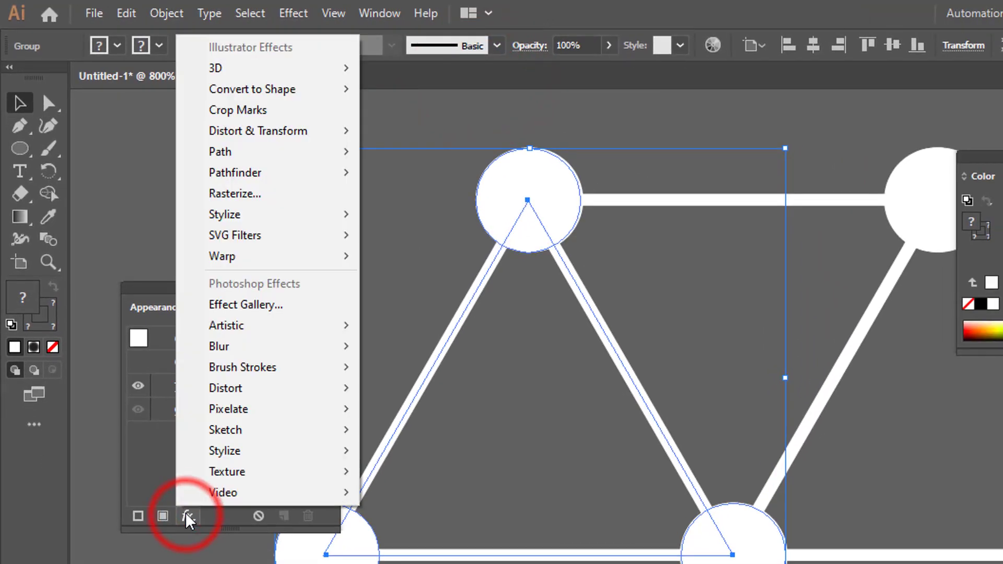
{"action": "mouse_move", "coordinate": [293, 131]}
{"action": "left_click", "coordinate": [402, 193]}
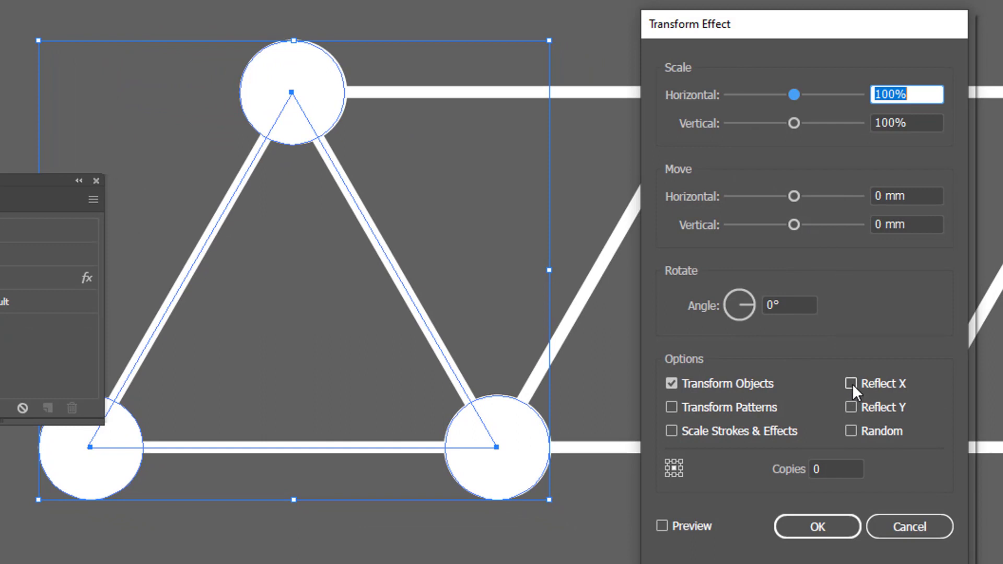
{"action": "left_click", "coordinate": [851, 384]}
{"action": "left_click", "coordinate": [662, 525]}
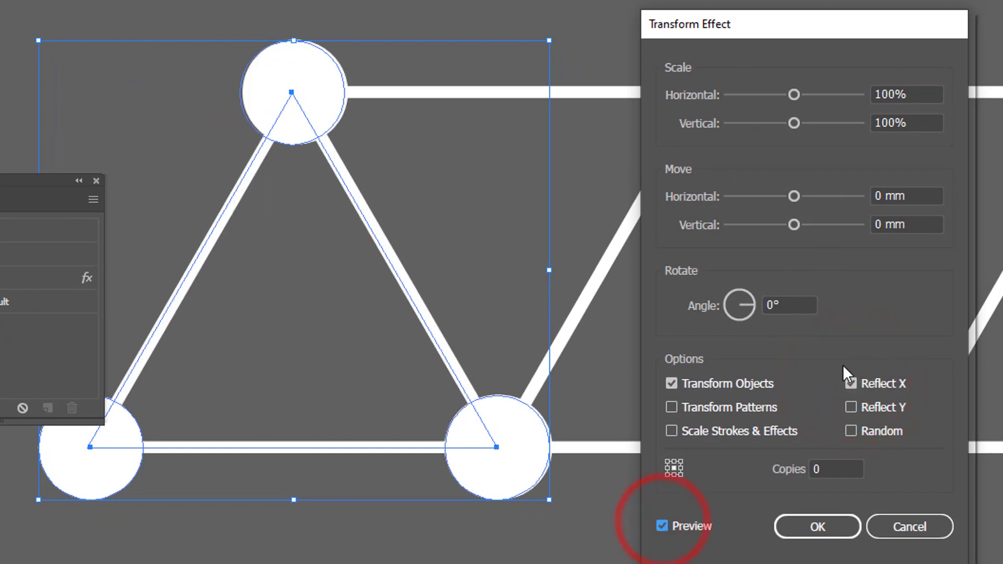
Try rough move offsets of 7.7611 mm horizontally and 117 mm vertically for the second Transform effect.
{"action": "mouse_move", "coordinate": [794, 197]}
{"action": "left_mouse_down"}
{"action": "mouse_move", "coordinate": [811, 230]}
{"action": "mouse_move", "coordinate": [808, 197]}
{"action": "left_mouse_up"}
{"action": "key", "text": "Tab"}
{"action": "left_click", "coordinate": [804, 197]}
{"action": "left_click_drag", "start_coordinate": [814, 225], "coordinate": [898, 237]}
{"action": "double_click", "coordinate": [887, 225]}
{"action": "type", "text": "9.25"}
{"action": "left_click", "coordinate": [912, 196]}
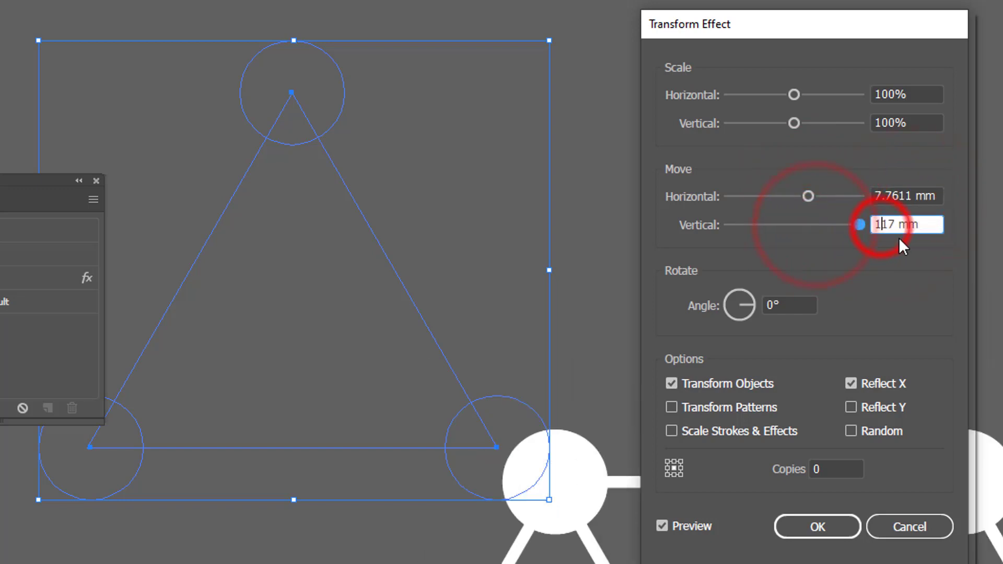
{"action": "type", "text": "0.1"}
Try reduced move offsets of 6.35 and 6.9 mm horizontally and 10.9 mm vertically.
{"action": "double_click", "coordinate": [911, 195]}
{"action": "left_click_drag", "start_coordinate": [808, 197], "coordinate": [805, 196]}
{"action": "left_click", "coordinate": [895, 224]}
{"action": "key", "text": "BackSpace"}
{"action": "type", "text": "9"}
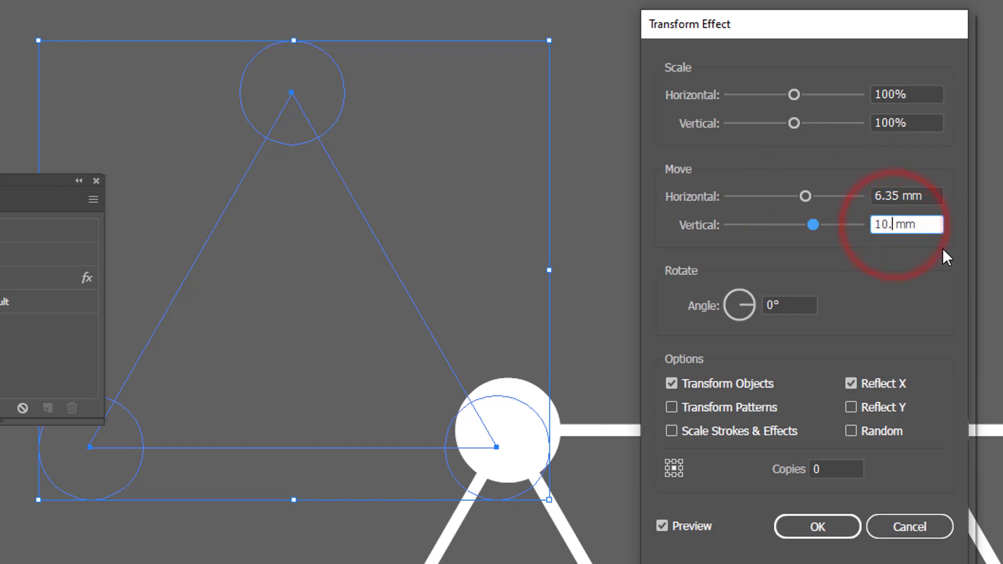
{"action": "left_click", "coordinate": [936, 197]}
{"action": "type", "text": "1"}
{"action": "left_click", "coordinate": [922, 224]}
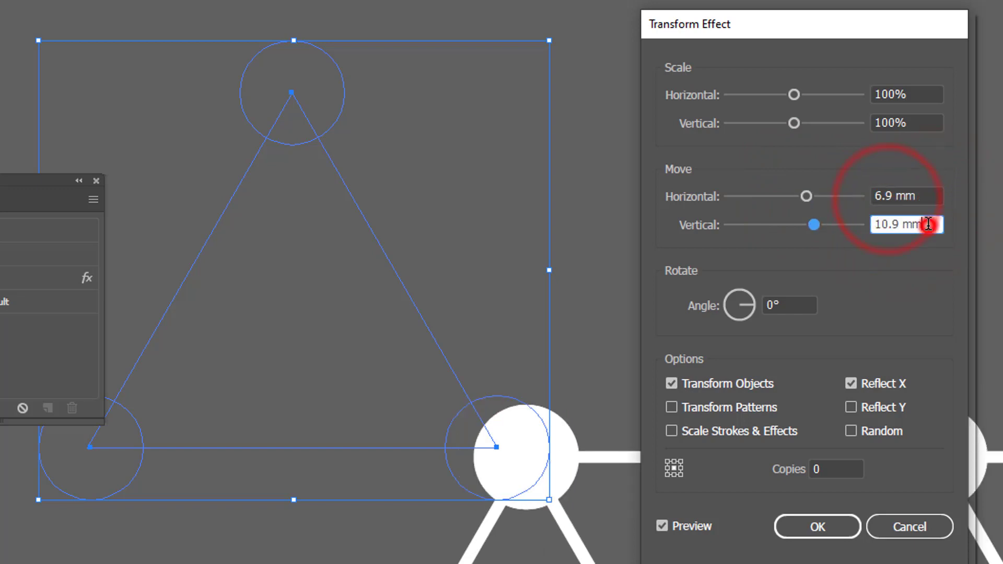
Set the second Transform effect's move to 6.1 mm horizontally and 10.6 mm vertically.
{"action": "left_click", "coordinate": [885, 196]}
{"action": "left_click", "coordinate": [920, 226]}
{"action": "key", "text": "BackSpace"}
{"action": "type", "text": "8"}
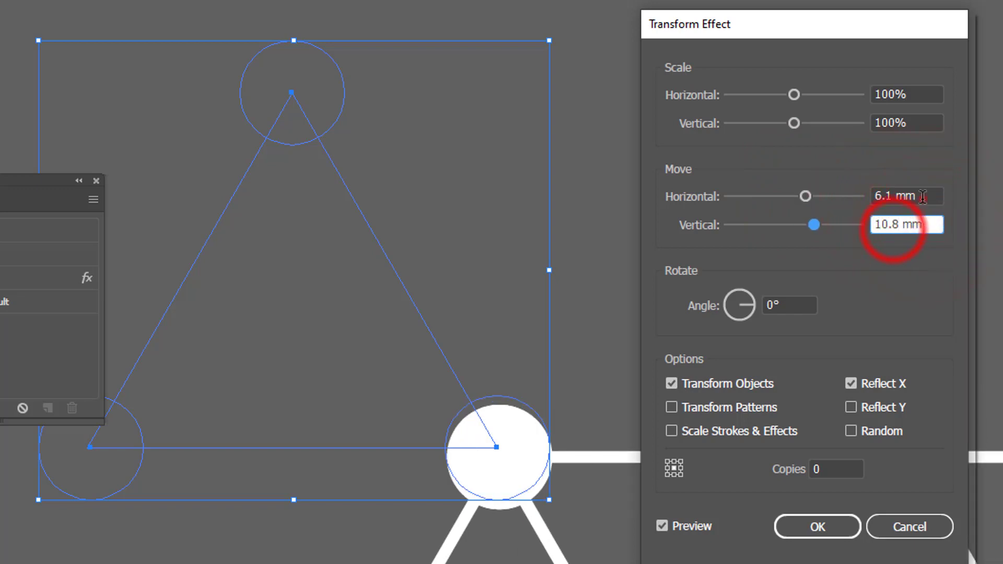
{"action": "left_click", "coordinate": [920, 197]}
{"action": "left_click", "coordinate": [895, 224]}
{"action": "type", "text": "7"}
{"action": "left_click", "coordinate": [925, 197]}
{"action": "left_click", "coordinate": [894, 225]}
{"action": "key", "text": "BackSpace"}
{"action": "type", "text": "6"}
{"action": "left_click", "coordinate": [908, 198]}
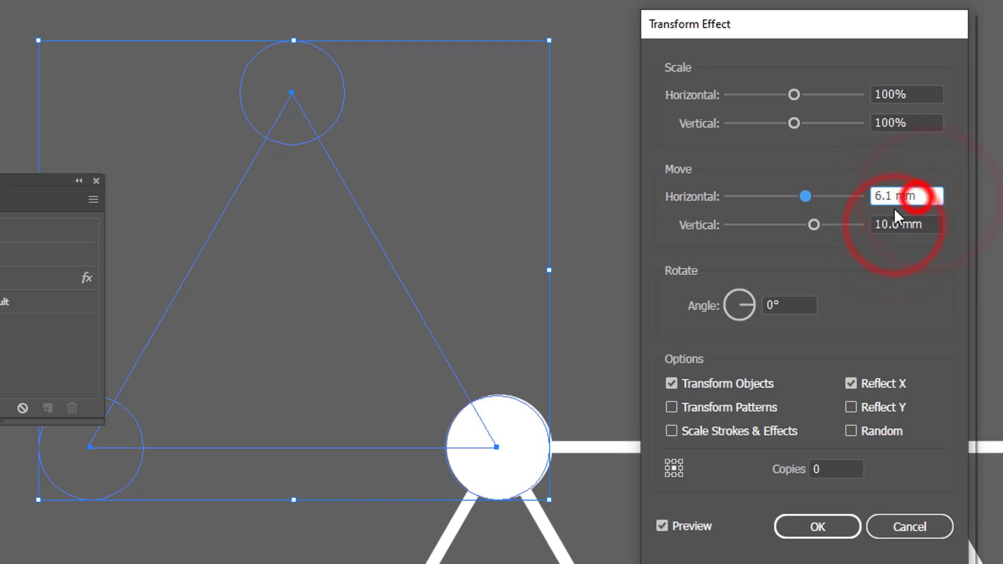
Try horizontal move offsets of 6.15, 6.12 and 6.09 mm to align the reflected row with the original circle.
{"action": "type", "text": "5"}
{"action": "left_click", "coordinate": [923, 226]}
{"action": "left_click", "coordinate": [902, 198]}
{"action": "key", "text": "BackSpace"}
{"action": "type", "text": "2"}
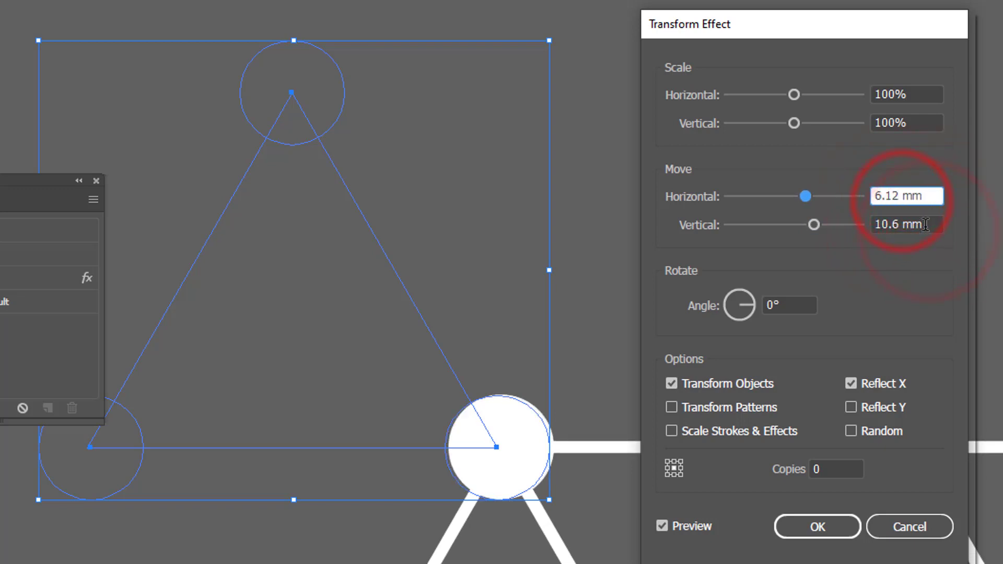
{"action": "left_click", "coordinate": [920, 224]}
{"action": "left_click", "coordinate": [902, 198]}
{"action": "key", "text": "BackSpace"}
{"action": "key", "text": "BackSpace"}
{"action": "type", "text": "09"}
{"action": "left_click", "coordinate": [927, 225]}
Try horizontal move offsets of 6.08 and 6.07 mm for the second Transform effect.
{"action": "left_click", "coordinate": [903, 197]}
{"action": "key", "text": "BackSpace"}
{"action": "type", "text": "8"}
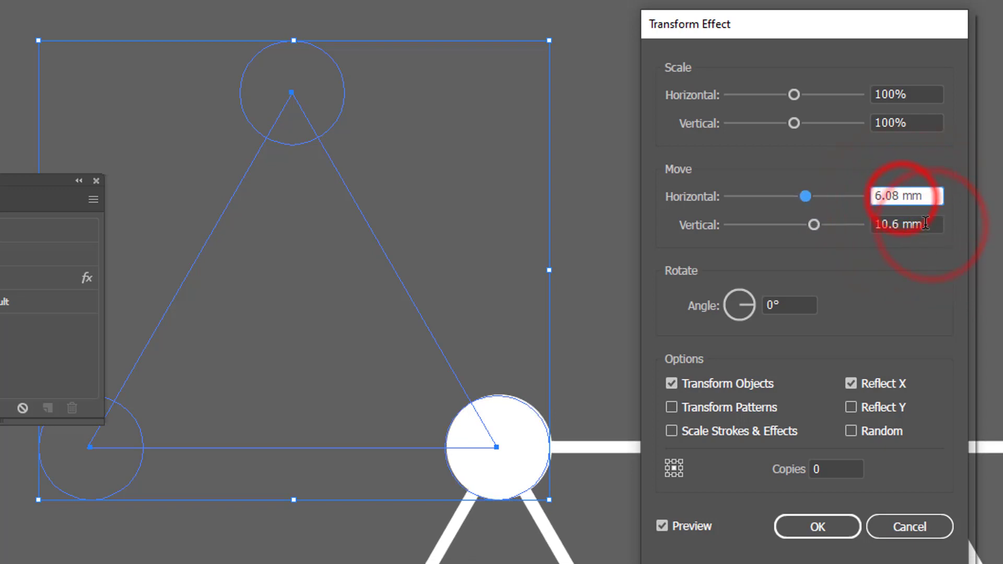
{"action": "left_click", "coordinate": [920, 225]}
{"action": "left_click", "coordinate": [902, 197]}
{"action": "key", "text": "BackSpace"}
{"action": "type", "text": "7"}
{"action": "left_click", "coordinate": [929, 226]}
Set the second Transform effect's horizontal move to 6.05 mm and copies to 30, and apply it.
{"action": "left_click", "coordinate": [902, 198]}
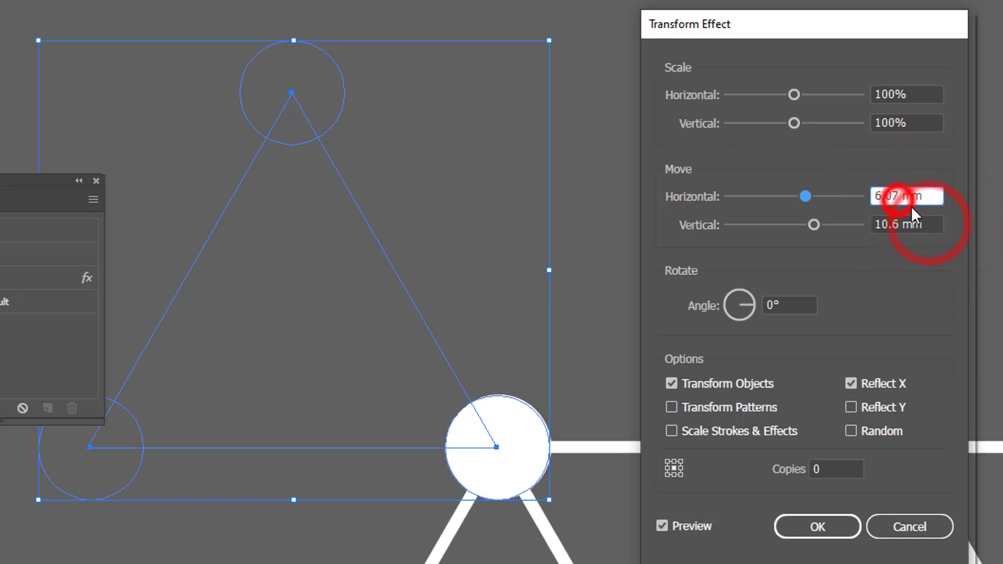
{"action": "key", "text": "BackSpace"}
{"action": "type", "text": "5"}
{"action": "left_click", "coordinate": [920, 224]}
{"action": "left_click", "coordinate": [836, 469]}
{"action": "type", "text": "30"}
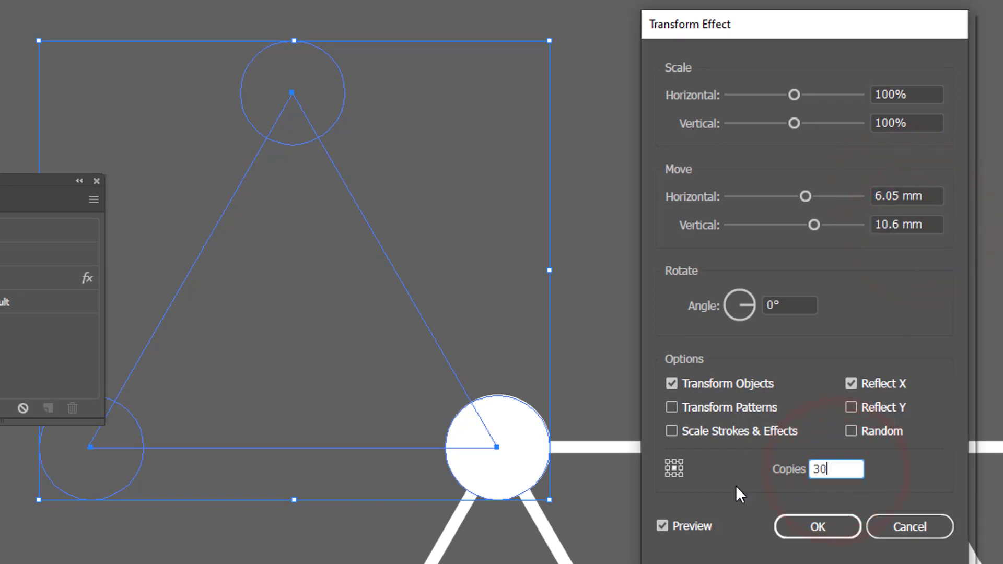
{"action": "left_click", "coordinate": [818, 527]}
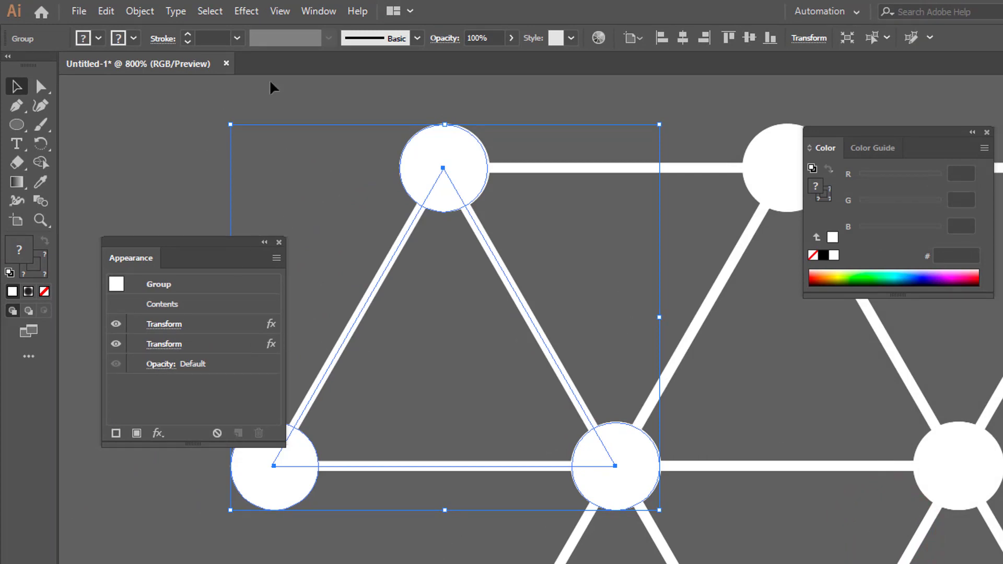
Save the selected triangle network as a new dynamic movie clip symbol with the default name.
{"action": "left_click", "coordinate": [315, 13]}
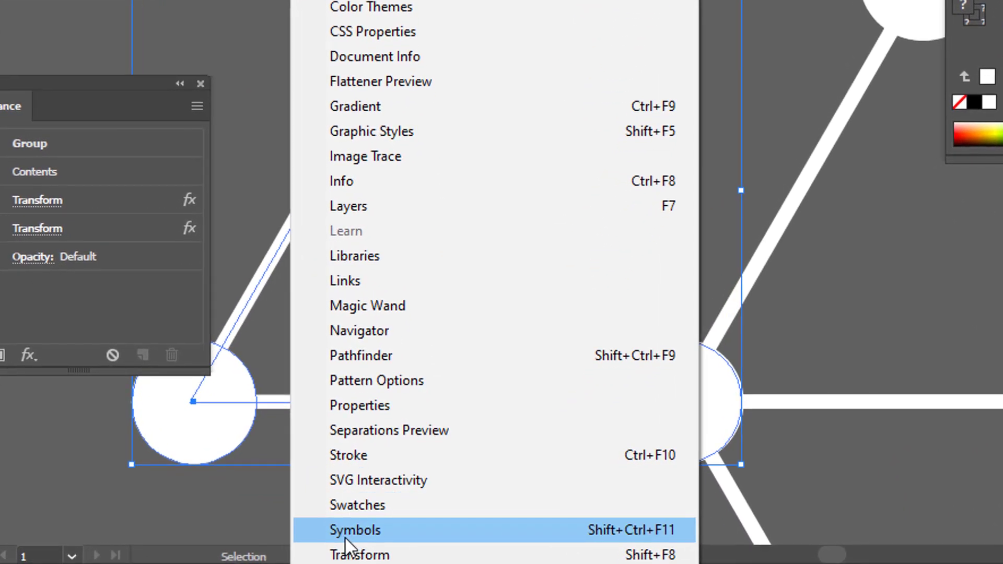
{"action": "left_click", "coordinate": [425, 449]}
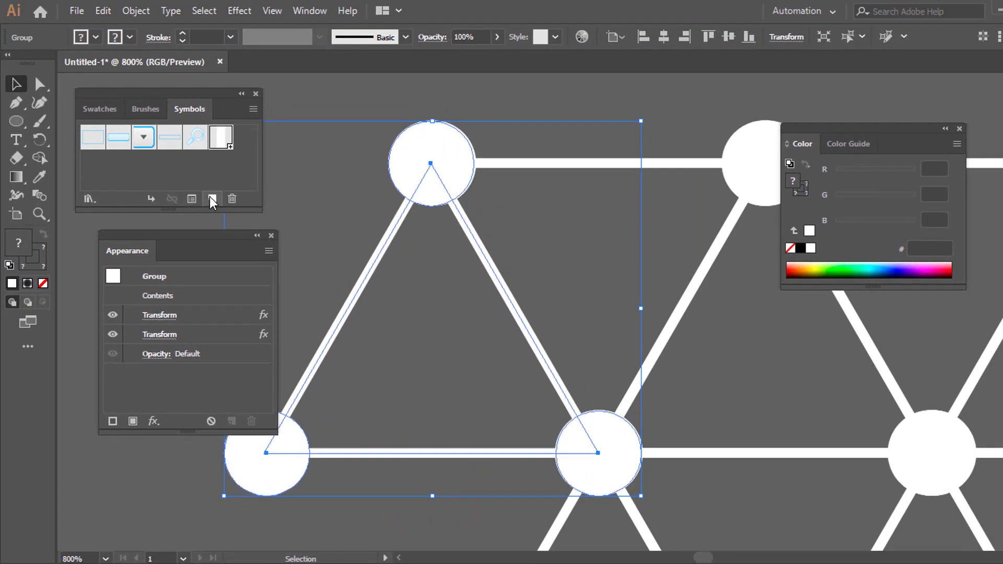
{"action": "left_click", "coordinate": [211, 198]}
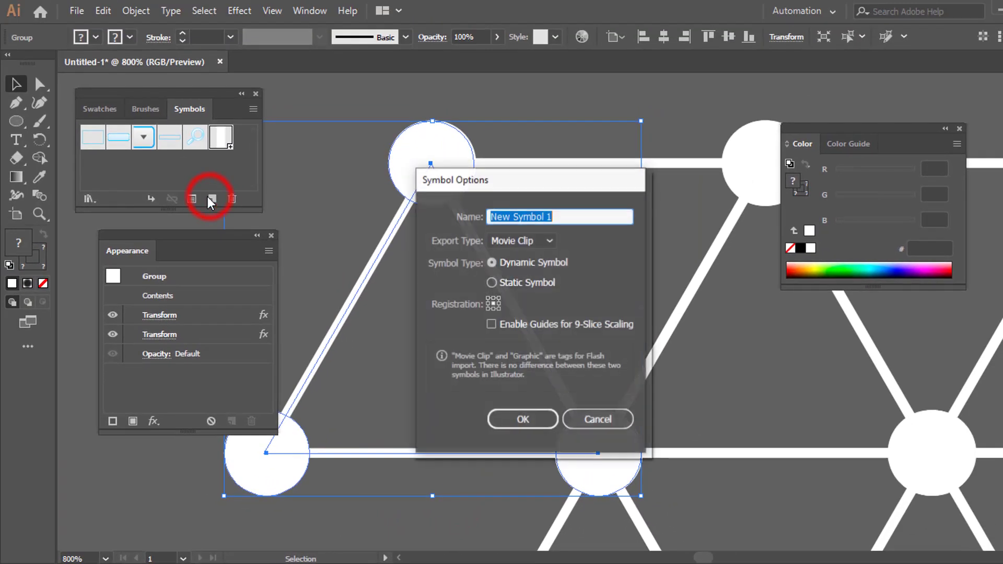
{"action": "left_click", "coordinate": [524, 420]}
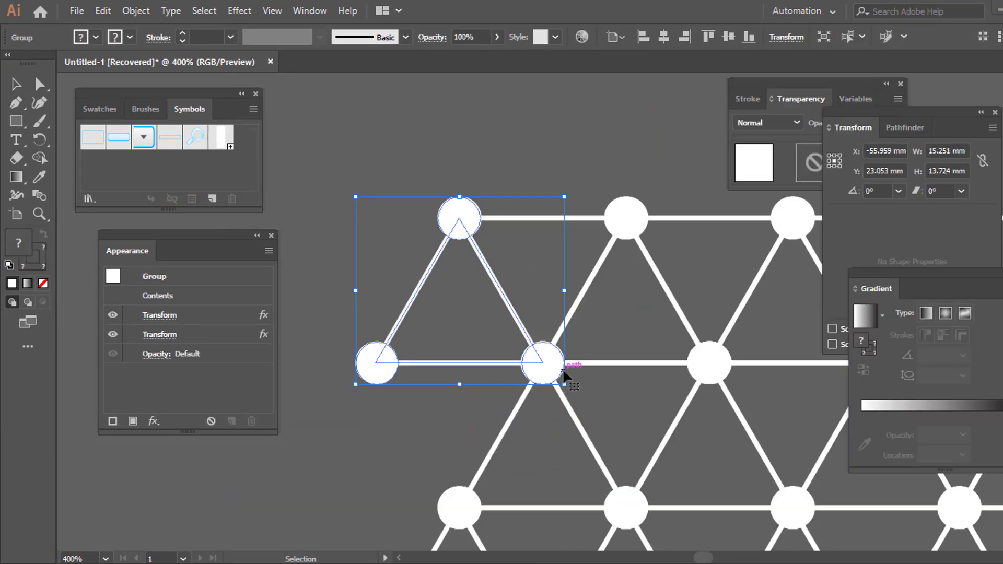
Move the triangle network down to the artboard's lower-left edge, clearing most of the artboard, and deselect it.
{"action": "left_click", "coordinate": [584, 362], "text": "alt"}
{"action": "left_click", "coordinate": [623, 363], "text": "alt"}
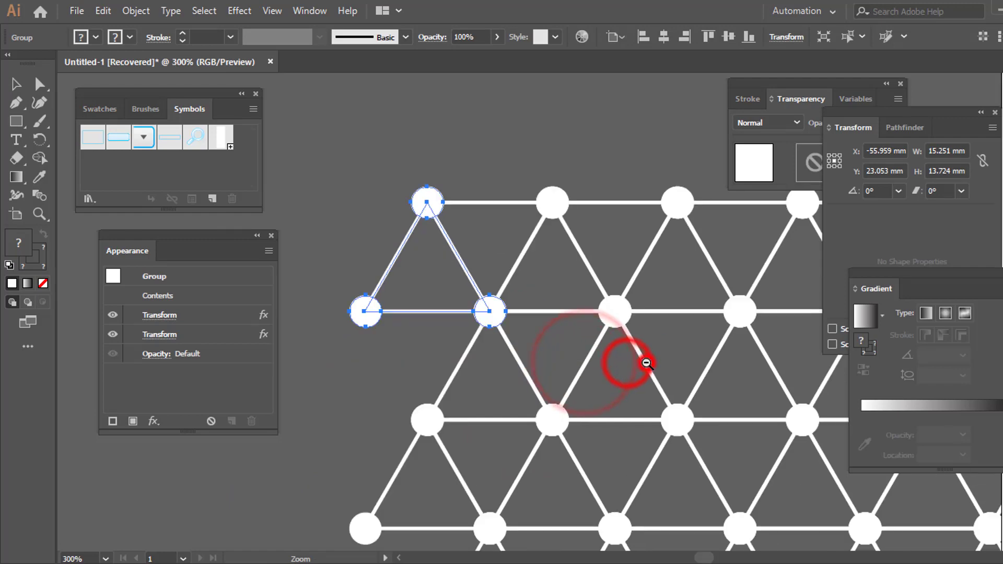
{"action": "left_click", "coordinate": [645, 358], "text": "alt"}
{"action": "left_click", "coordinate": [667, 355], "text": "alt"}
{"action": "left_click_drag", "start_coordinate": [354, 214], "coordinate": [281, 477]}
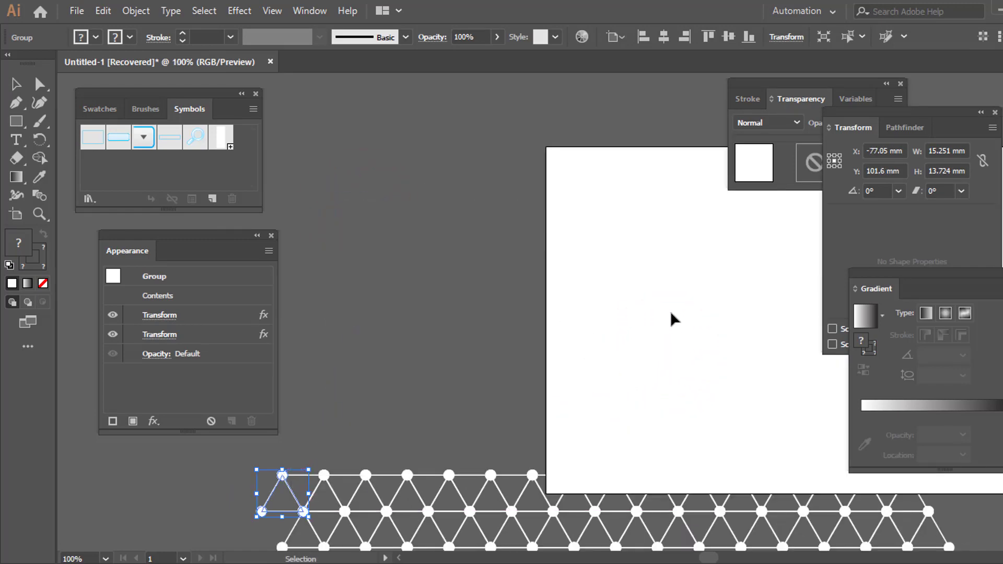
{"action": "left_click_drag", "start_coordinate": [672, 313], "coordinate": [431, 308]}
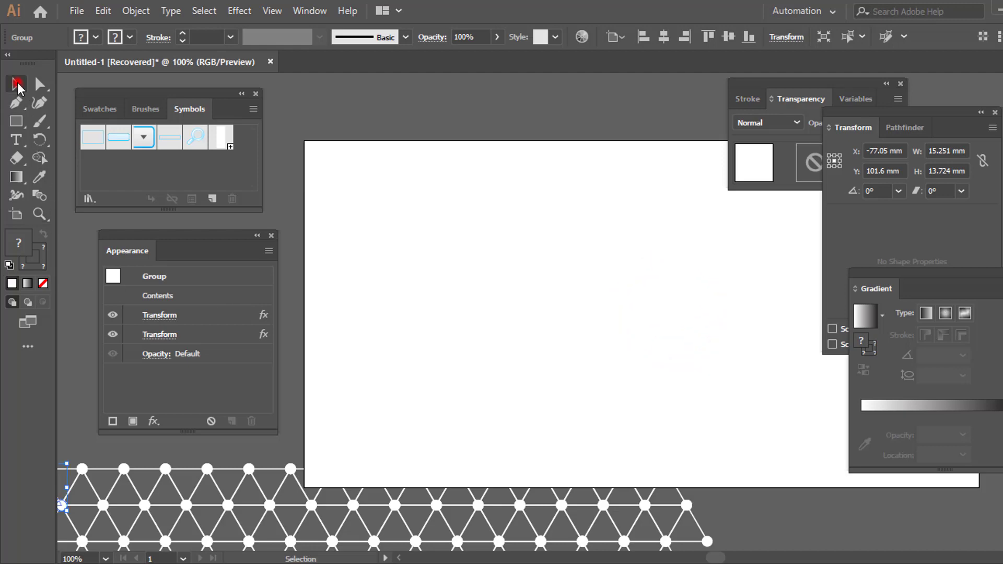
{"action": "left_click", "coordinate": [477, 246]}
Draw a circle about 62 mm in diameter on the upper artboard and fill it with dark blue #1B1464.
{"action": "left_click_drag", "start_coordinate": [16, 121], "coordinate": [75, 141]}
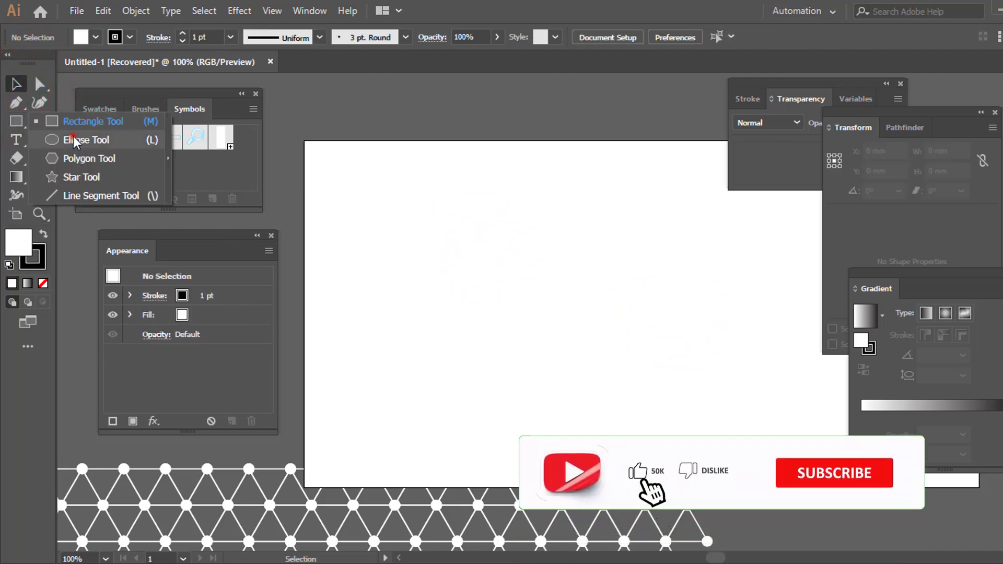
{"action": "left_click", "coordinate": [76, 140]}
{"action": "left_click_drag", "start_coordinate": [555, 264], "coordinate": [660, 338]}
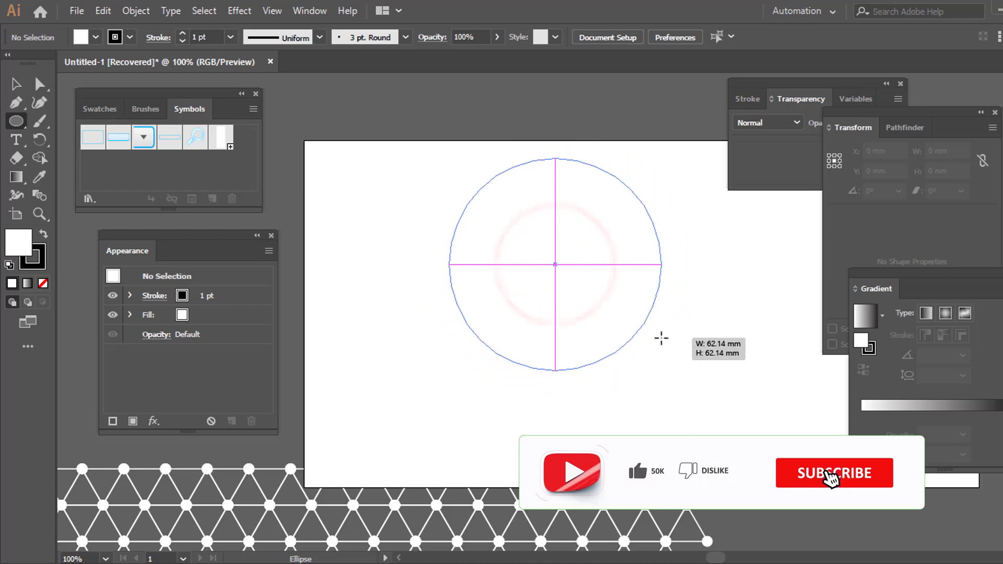
{"action": "left_click", "coordinate": [131, 37]}
{"action": "left_click", "coordinate": [96, 36]}
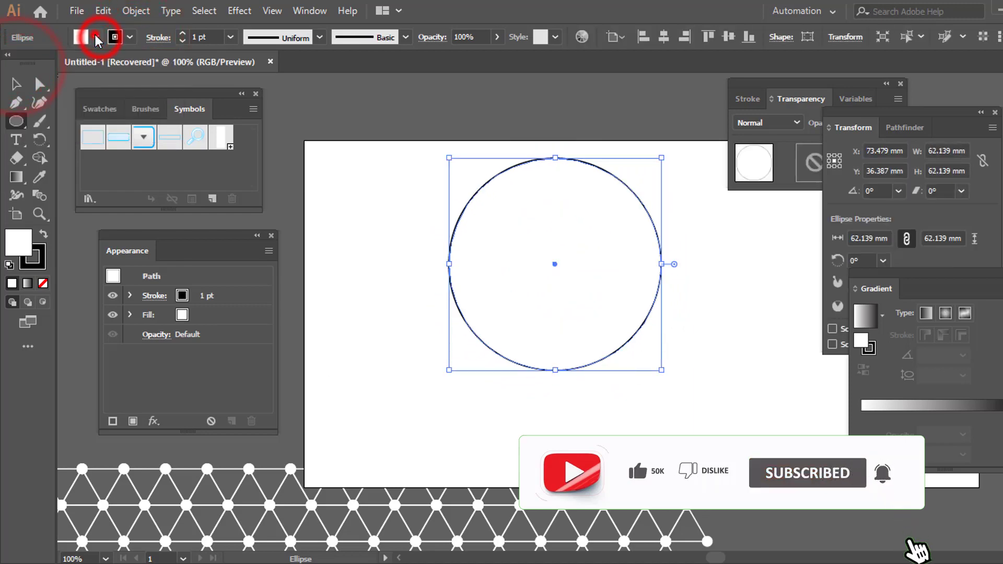
{"action": "left_click", "coordinate": [140, 74]}
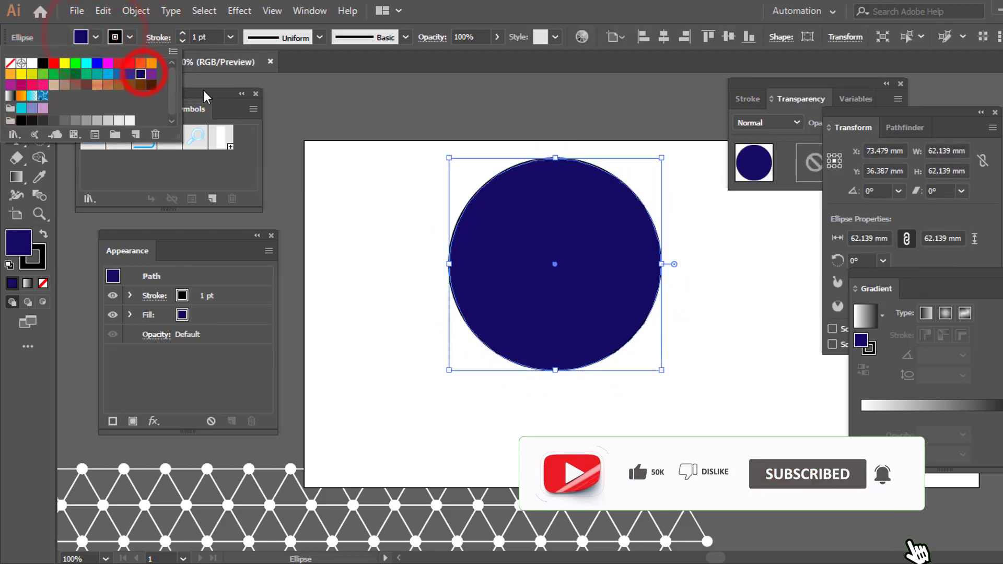
{"action": "left_click", "coordinate": [95, 38]}
Delete the blue circle's right anchor point to leave its left half, and remove the stroke.
{"action": "left_click", "coordinate": [40, 84]}
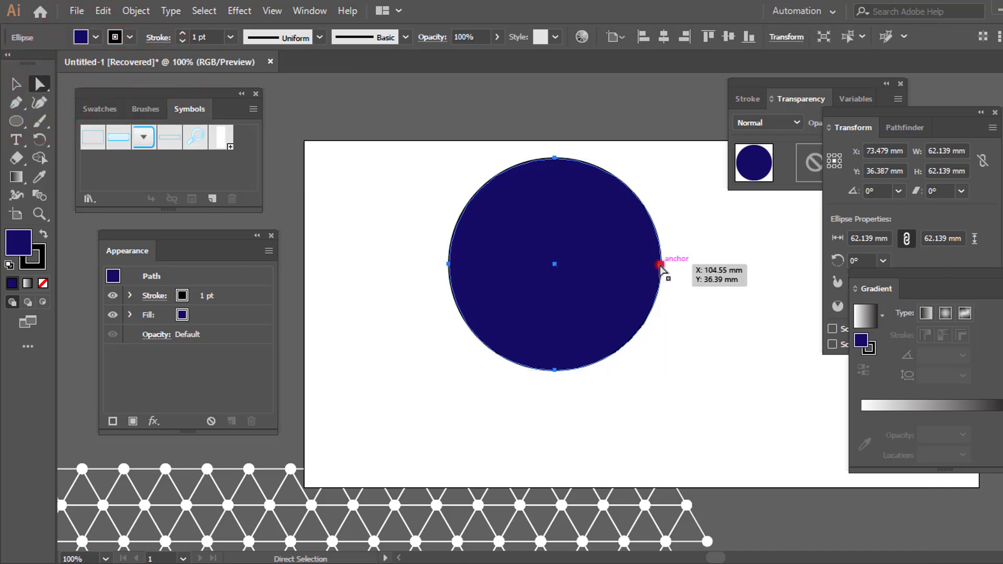
{"action": "left_click", "coordinate": [661, 264]}
{"action": "key", "text": "Delete"}
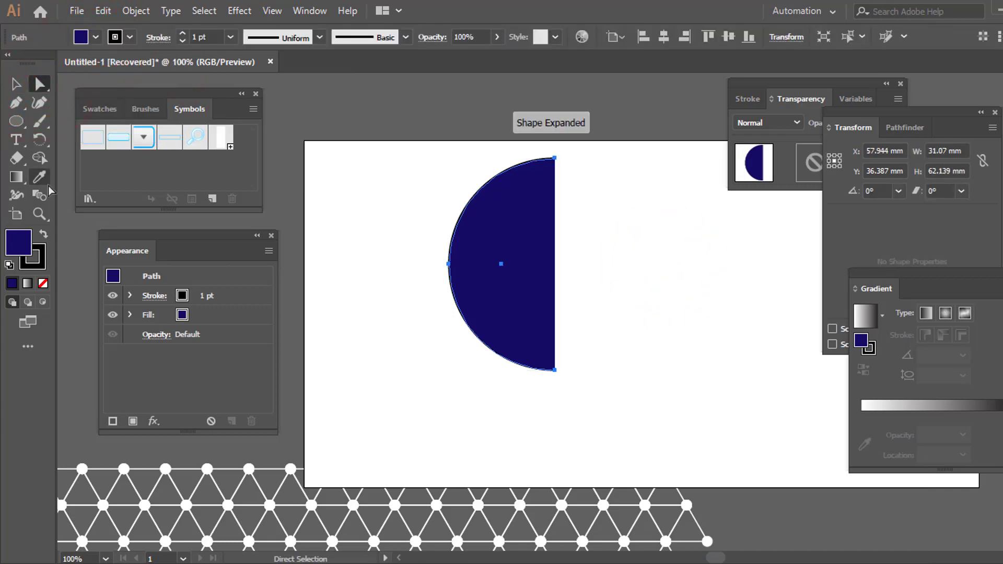
{"action": "left_click", "coordinate": [16, 84]}
Set up a 3D Revolve on the half circle from its right edge with Diffuse Shading and the preview on.
{"action": "left_click", "coordinate": [239, 11]}
{"action": "mouse_move", "coordinate": [252, 99]}
{"action": "left_click", "coordinate": [440, 119]}
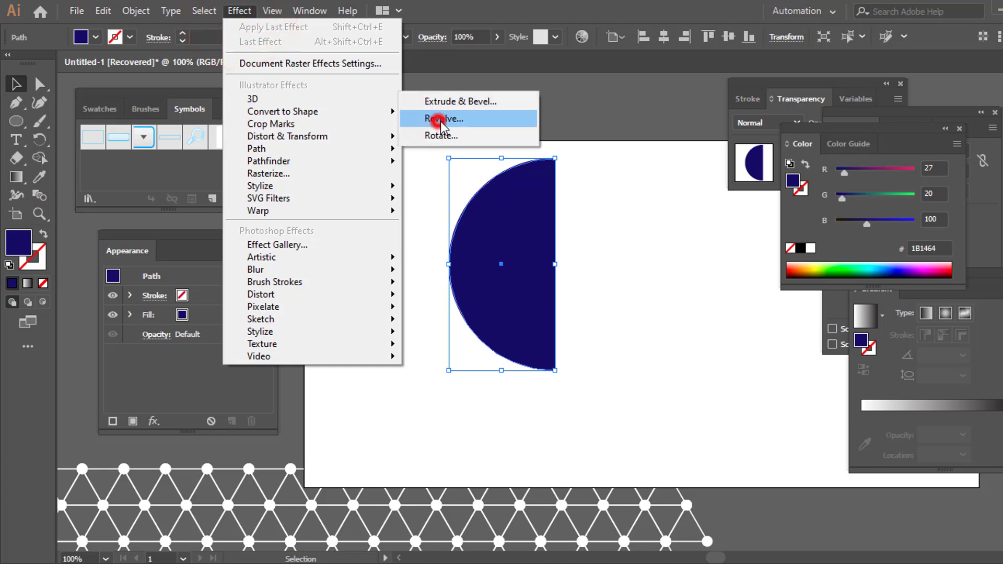
{"action": "left_click", "coordinate": [726, 337]}
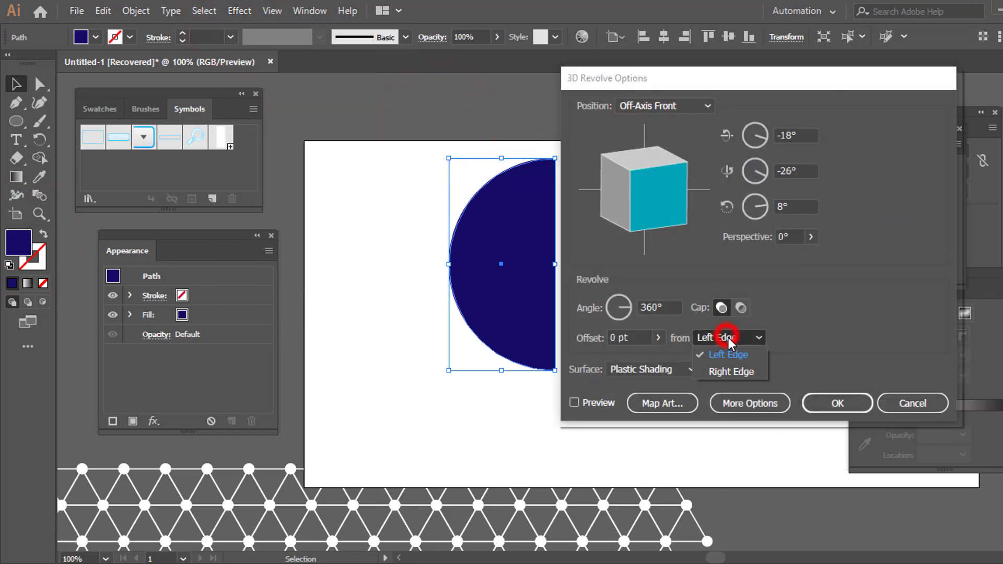
{"action": "left_click", "coordinate": [731, 371]}
{"action": "left_click", "coordinate": [574, 403]}
{"action": "left_click", "coordinate": [662, 369]}
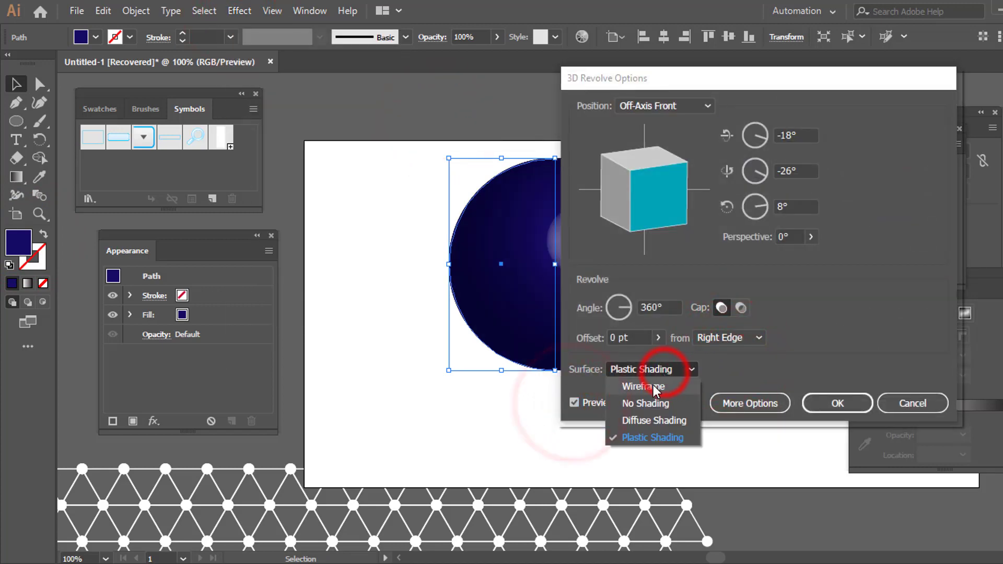
{"action": "left_click", "coordinate": [653, 421]}
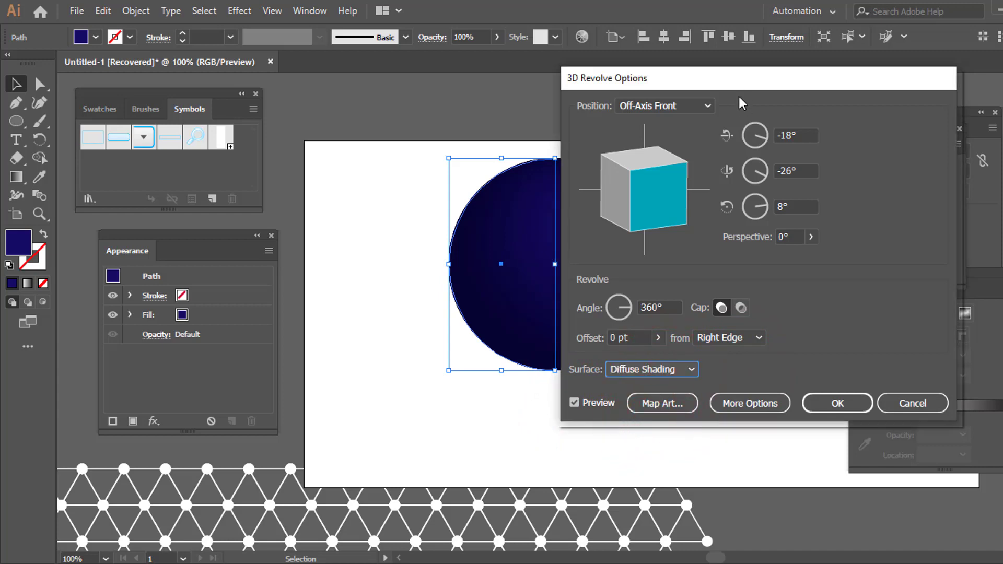
Map the new network symbol onto the revolved sphere, moving and enlarging it to cover the whole surface grid.
{"action": "left_click", "coordinate": [663, 404]}
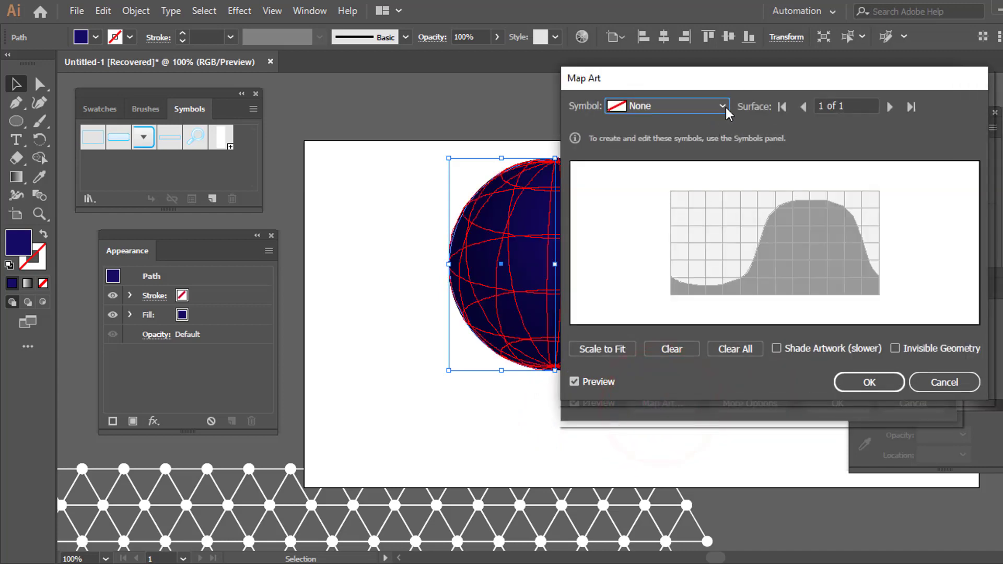
{"action": "left_click", "coordinate": [723, 106]}
{"action": "left_click", "coordinate": [684, 225]}
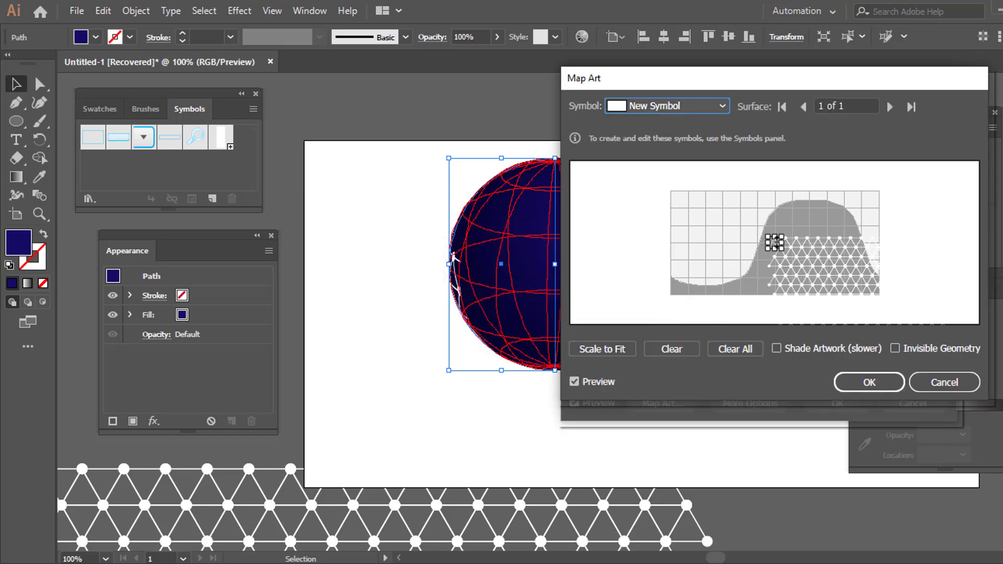
{"action": "left_click_drag", "start_coordinate": [771, 243], "coordinate": [682, 203]}
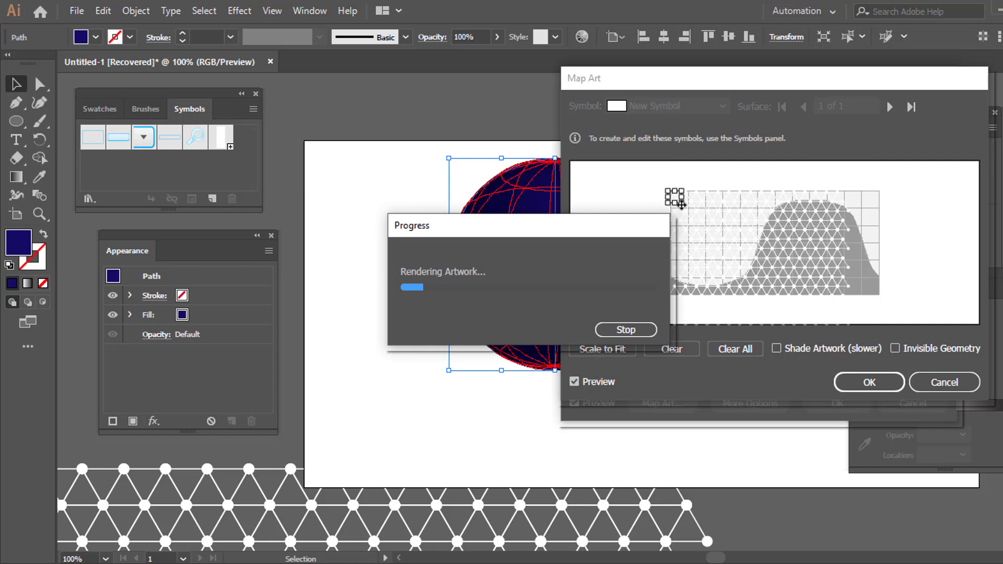
{"action": "left_click_drag", "start_coordinate": [685, 205], "coordinate": [691, 208]}
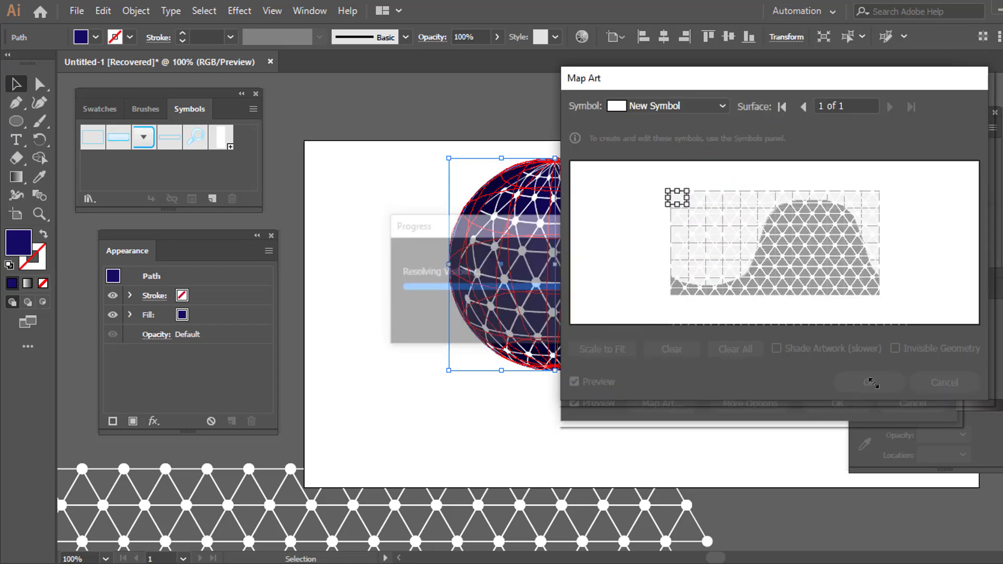
{"action": "left_click", "coordinate": [871, 383]}
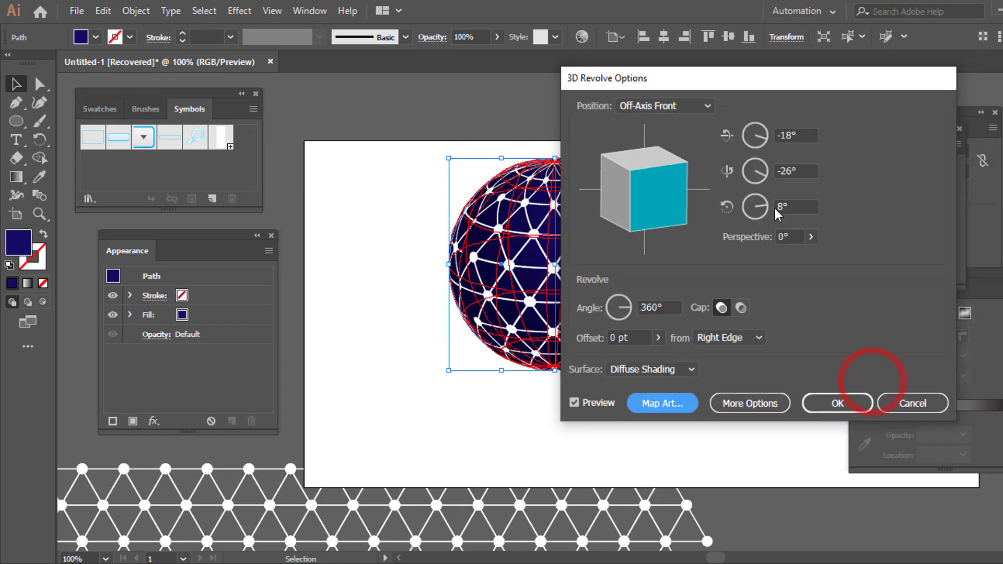
Rotate the revolved sphere to a near-front view of -1°, 0° and 0°, and apply the 3D effect.
{"action": "left_click_drag", "start_coordinate": [794, 85], "coordinate": [953, 101]}
{"action": "left_click_drag", "start_coordinate": [820, 222], "coordinate": [798, 211]}
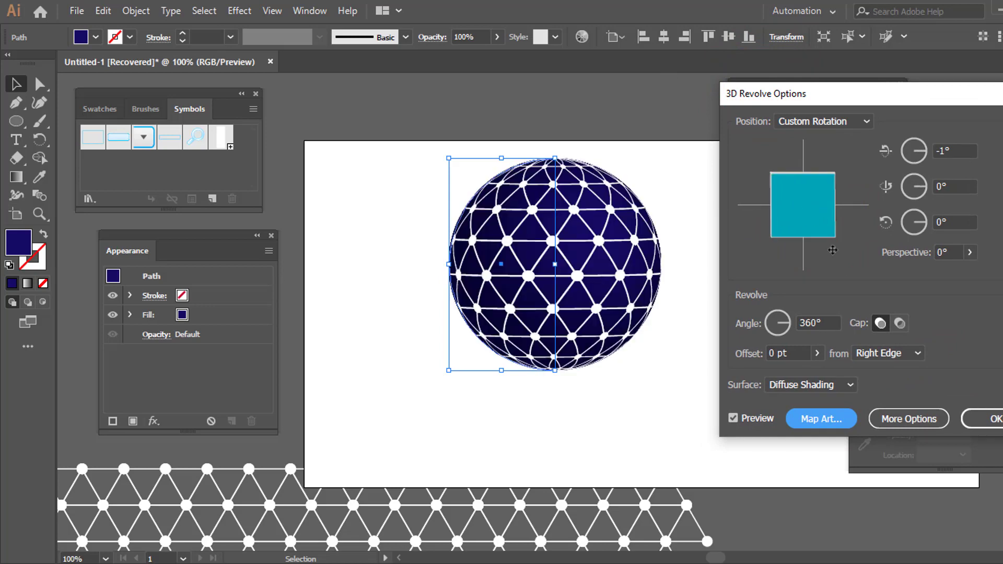
{"action": "left_click", "coordinate": [993, 419]}
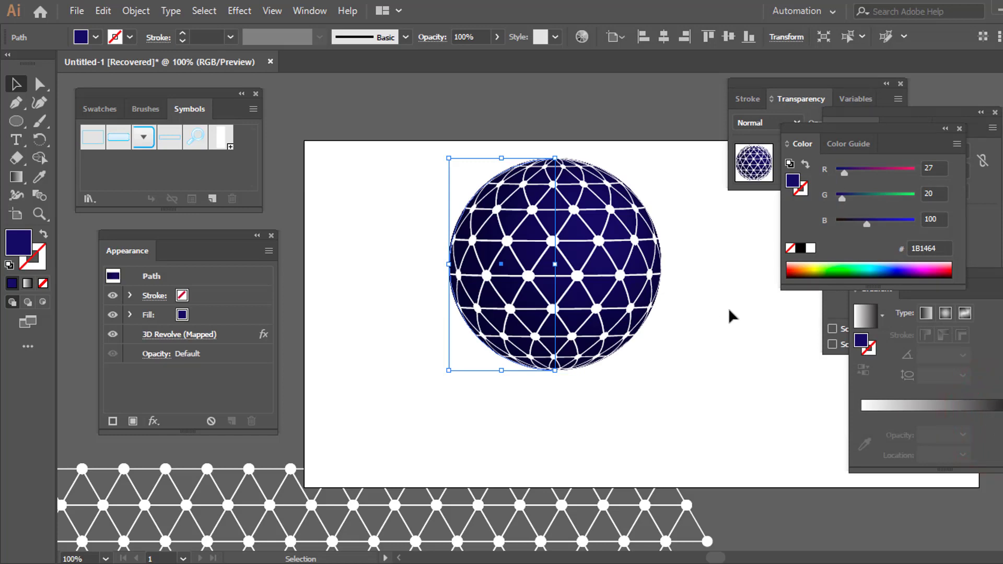
Deselect the sphere and close the Transparency, Transform, Color, Gradient, Appearance and Symbols panels.
{"action": "left_click", "coordinate": [730, 312]}
{"action": "left_click", "coordinate": [901, 84]}
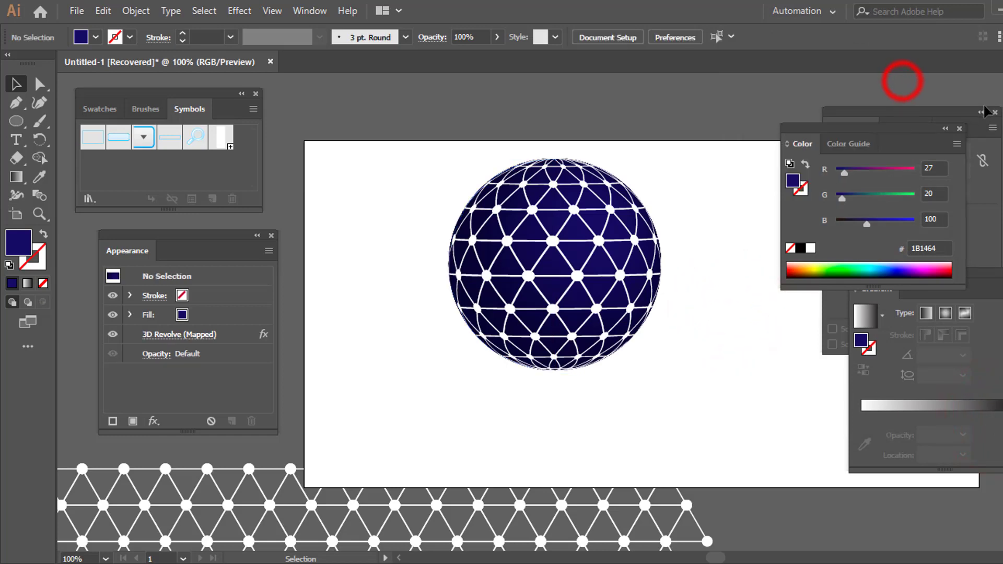
{"action": "left_click", "coordinate": [994, 114]}
{"action": "left_click", "coordinate": [993, 114]}
{"action": "left_click", "coordinate": [994, 127]}
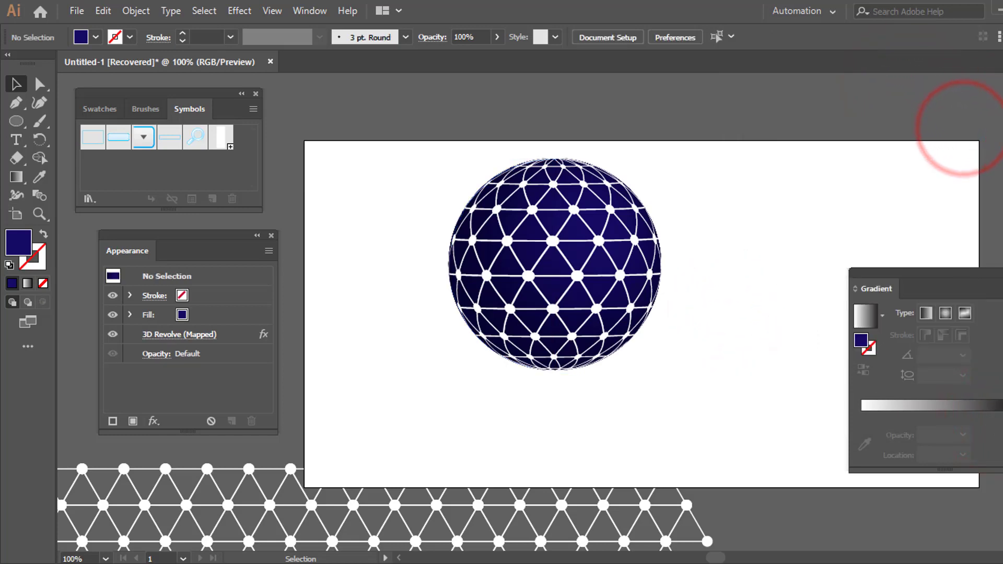
{"action": "left_click", "coordinate": [994, 271]}
{"action": "left_click", "coordinate": [270, 236]}
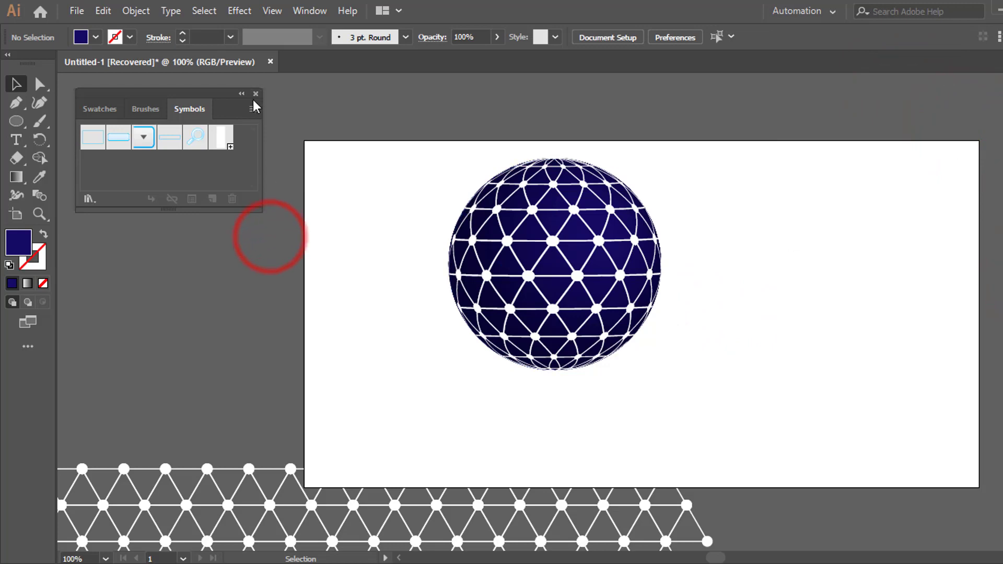
{"action": "left_click", "coordinate": [256, 93]}
Move the sphere horizontally to the right half of the artboard and centre it vertically.
{"action": "left_click", "coordinate": [499, 199]}
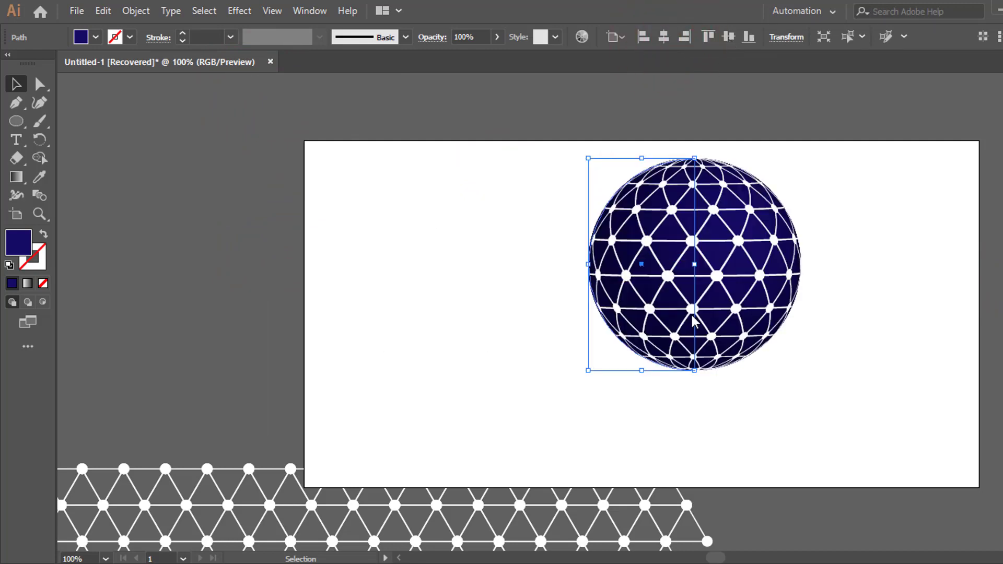
{"action": "left_click", "coordinate": [728, 46]}
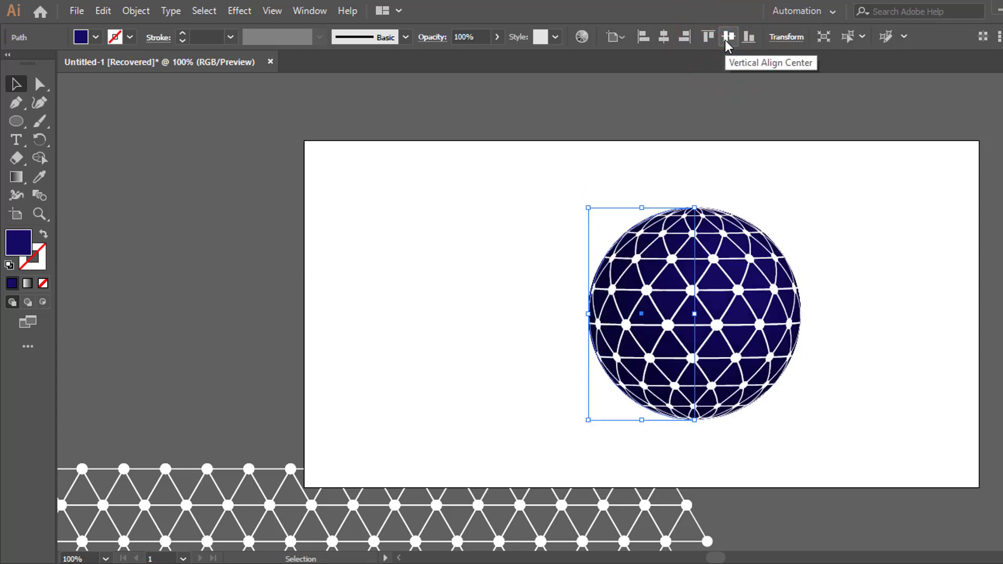
Draw a circle larger than the sphere over the artboard's upper-left corner with the default white fill and black stroke.
{"action": "left_click", "coordinate": [12, 125]}
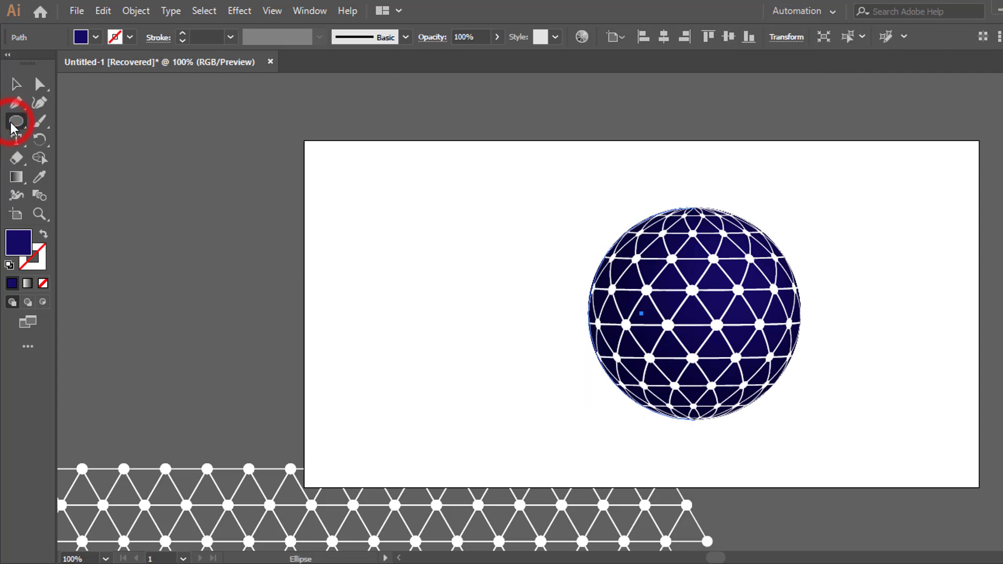
{"action": "left_click_drag", "start_coordinate": [415, 247], "coordinate": [545, 350]}
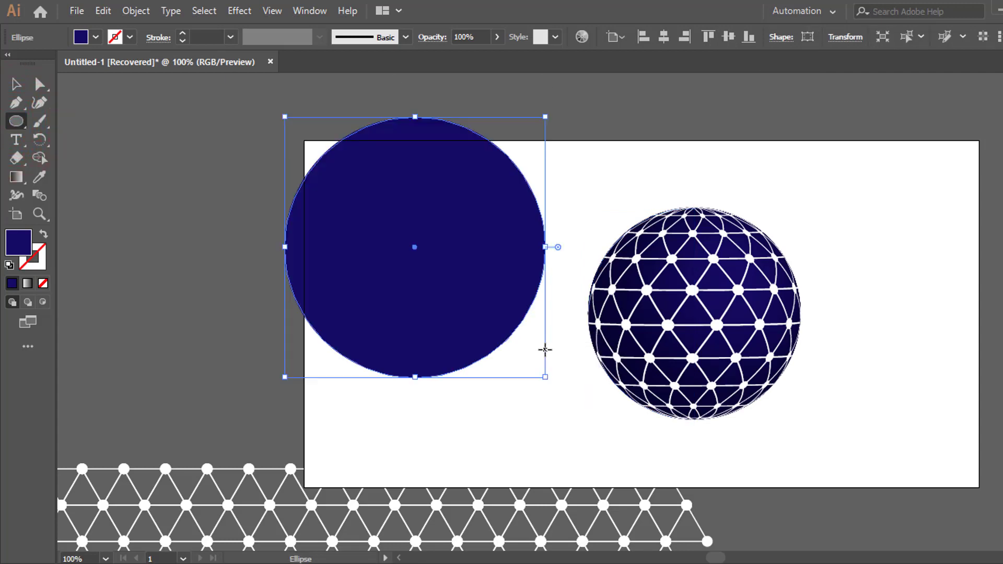
{"action": "left_click", "coordinate": [9, 265]}
Give the large circle a linear white-to-black gradient fill and remove its stroke.
{"action": "left_click", "coordinate": [314, 11]}
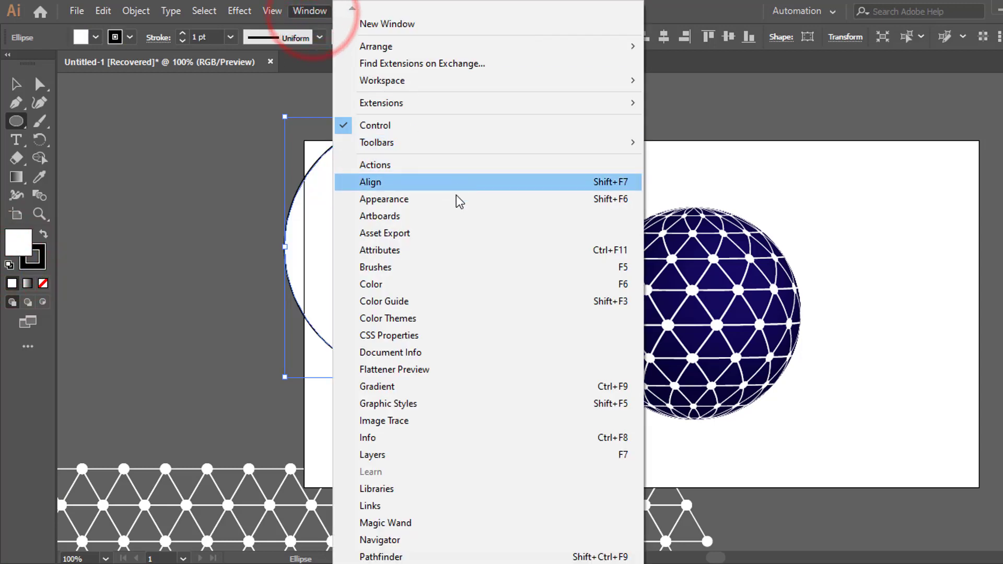
{"action": "left_click", "coordinate": [491, 384]}
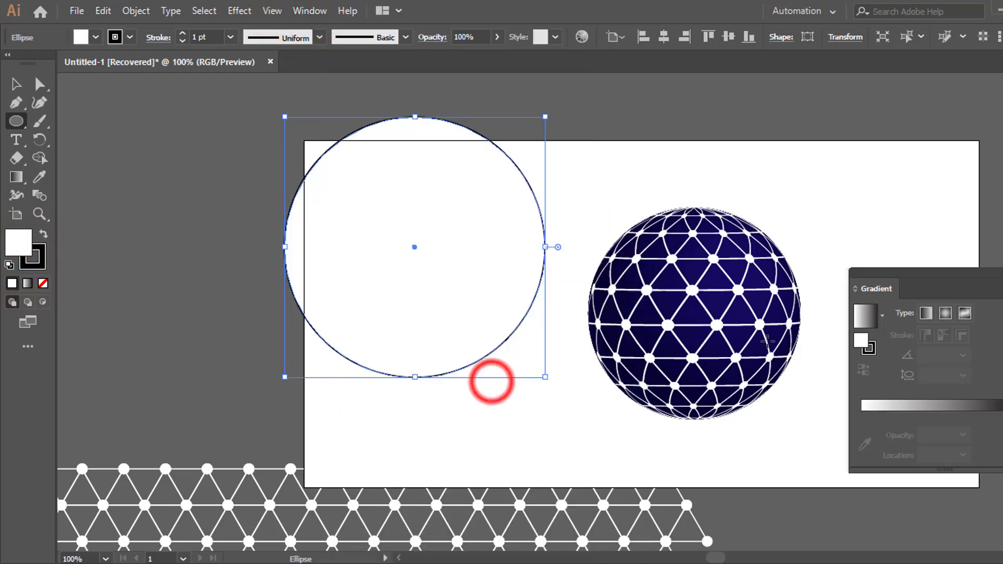
{"action": "left_click", "coordinate": [872, 316]}
{"action": "left_click", "coordinate": [868, 344]}
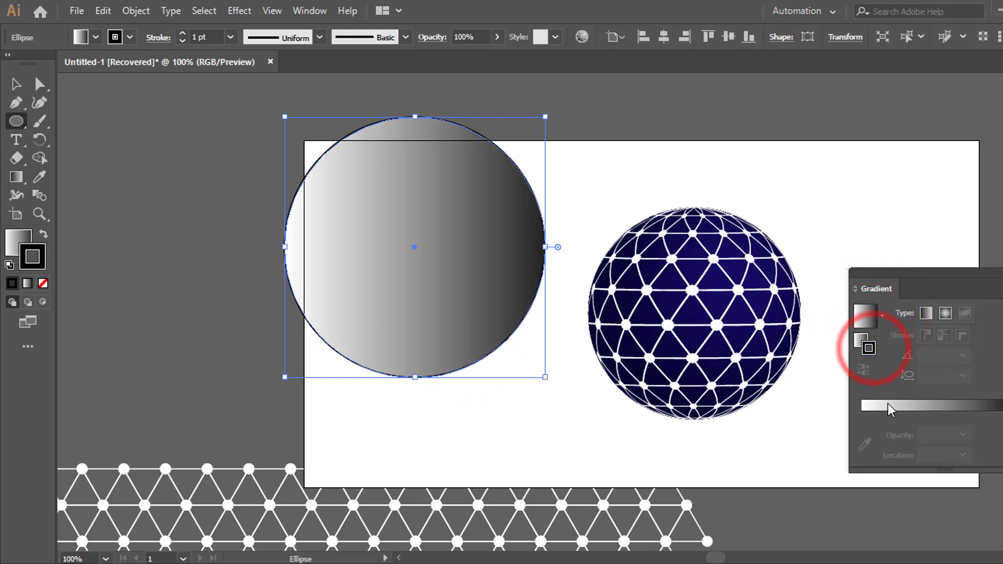
{"action": "left_click", "coordinate": [43, 284]}
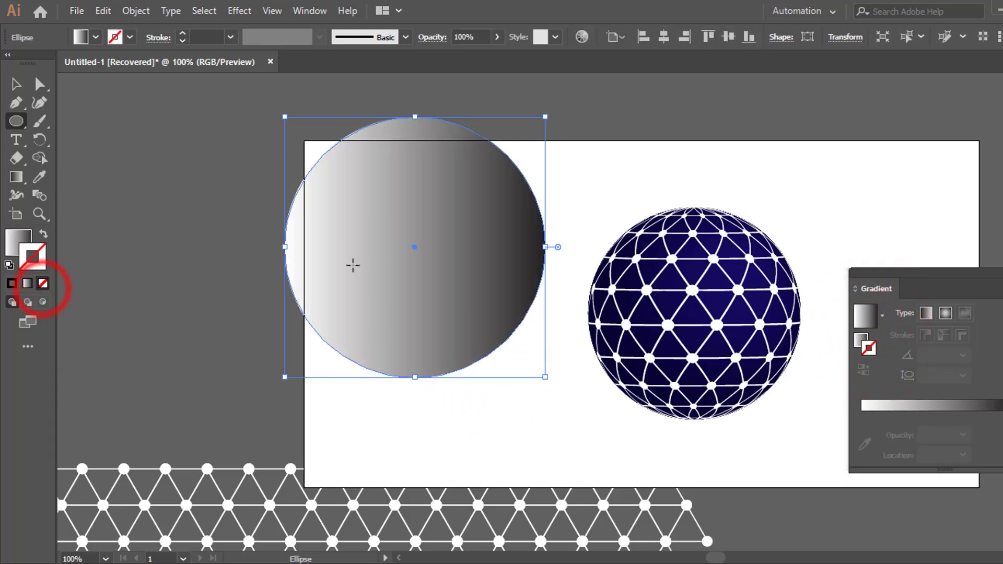
Change the large circle's fill to a reversed radial gradient with black at the centre, keeping it without a stroke.
{"action": "left_click", "coordinate": [873, 327]}
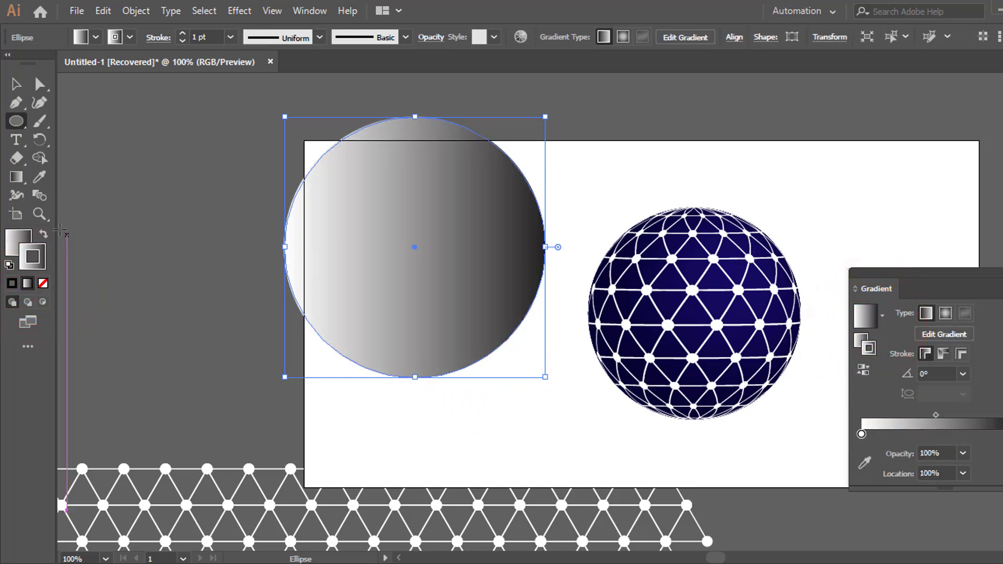
{"action": "left_click", "coordinate": [43, 284]}
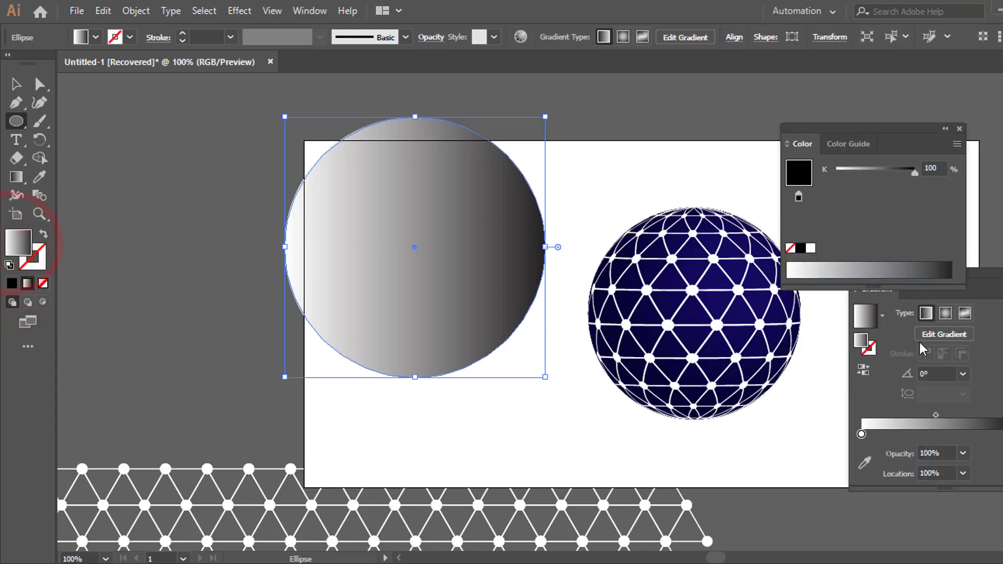
{"action": "left_click", "coordinate": [945, 314]}
{"action": "left_click", "coordinate": [863, 370]}
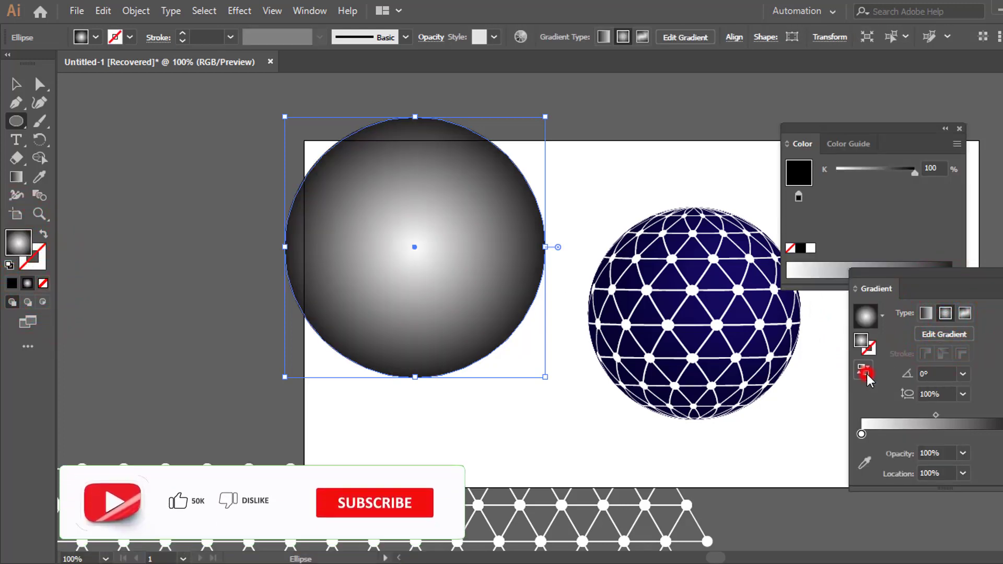
Move the radial gradient's black stop to 26.9% and its midpoint to 75%.
{"action": "left_click_drag", "start_coordinate": [862, 434], "coordinate": [902, 434]}
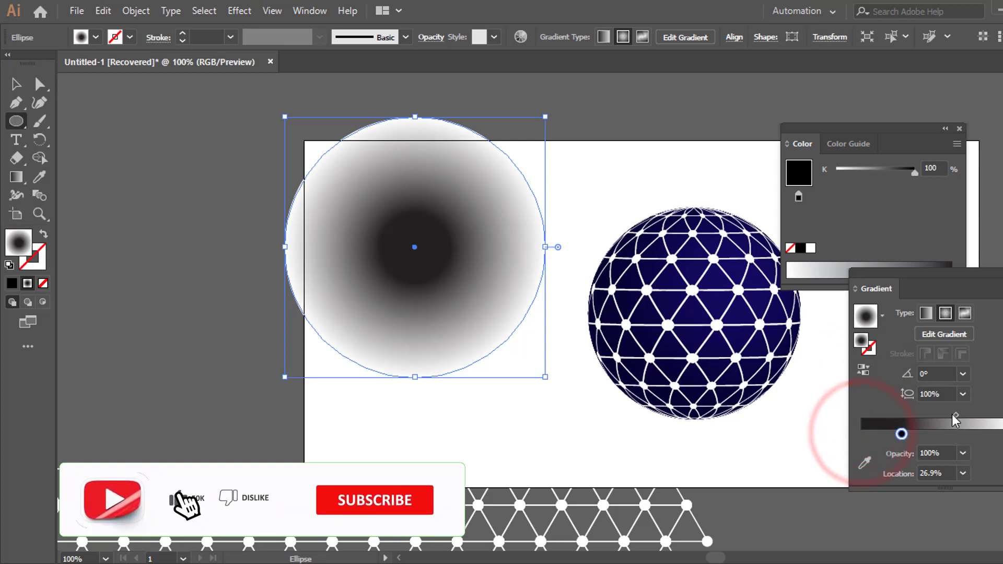
{"action": "left_click", "coordinate": [954, 415]}
{"action": "left_click_drag", "start_coordinate": [966, 416], "coordinate": [983, 417]}
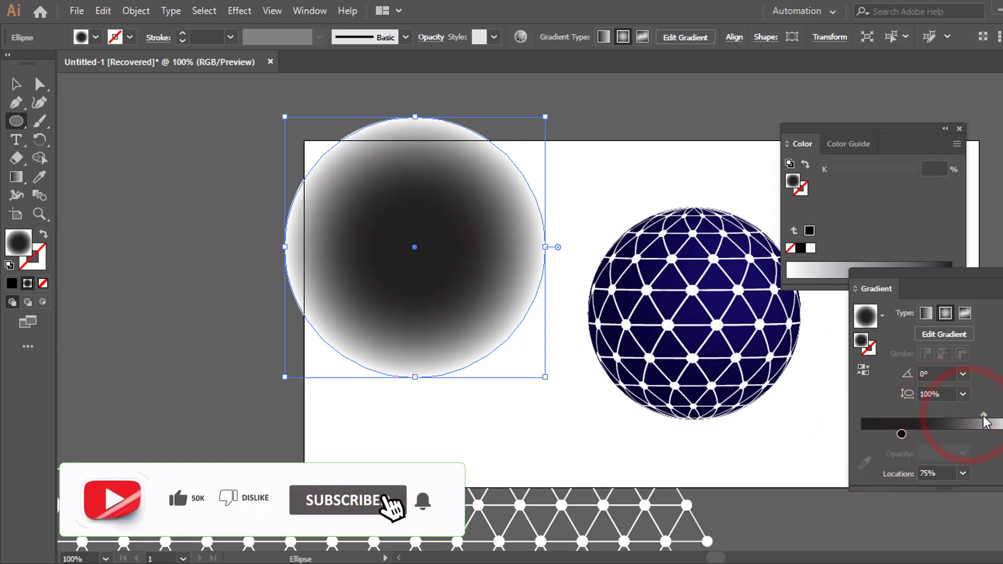
Set the large gradient circle's blending mode to Multiply.
{"action": "left_click", "coordinate": [12, 88]}
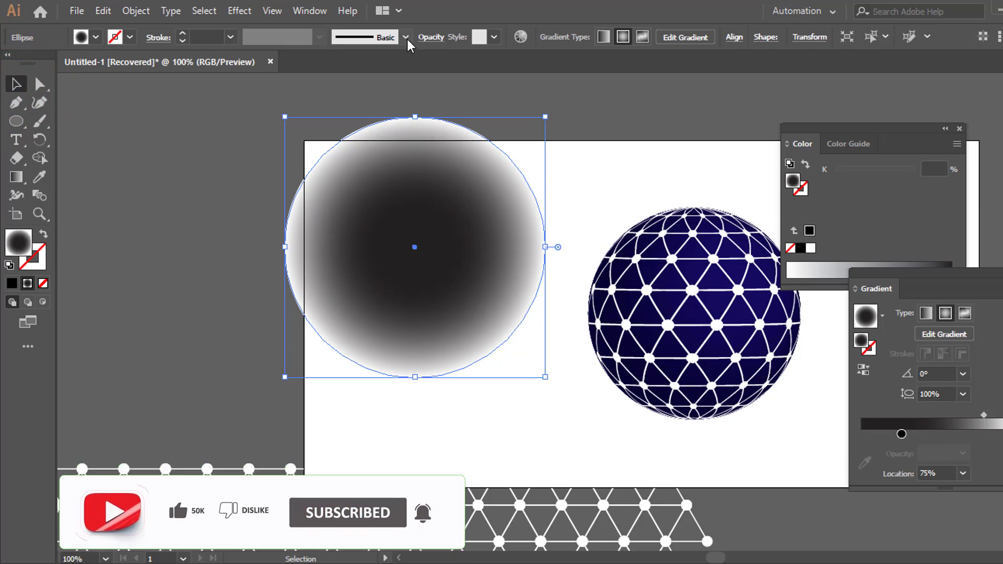
{"action": "left_click", "coordinate": [431, 37]}
{"action": "left_click", "coordinate": [331, 64]}
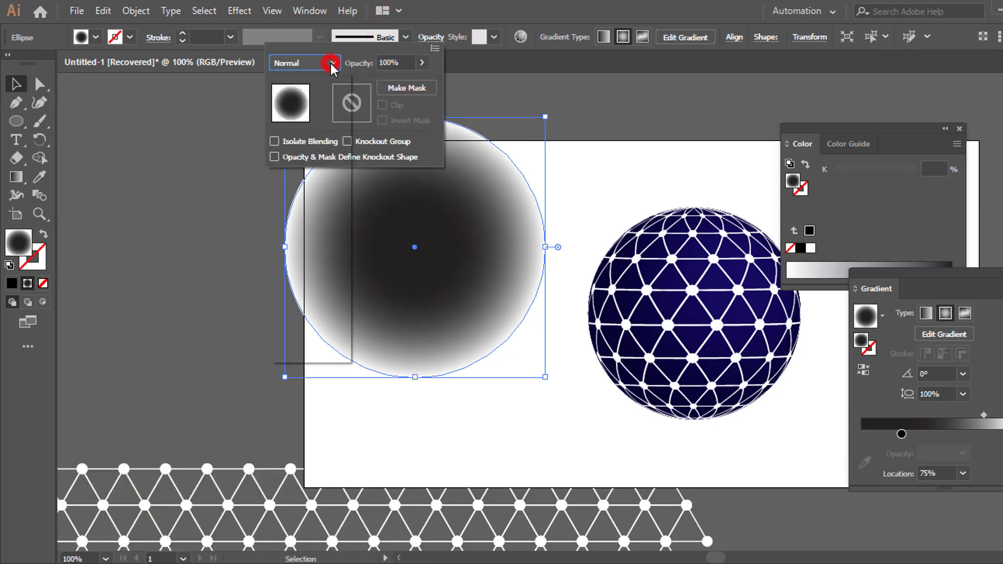
{"action": "left_click", "coordinate": [303, 117]}
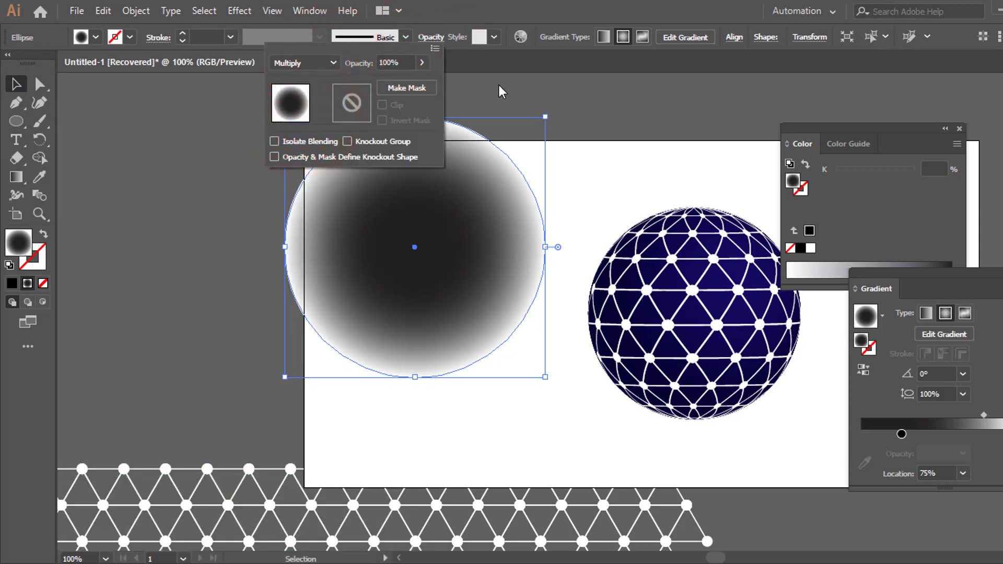
{"action": "double_click", "coordinate": [984, 415]}
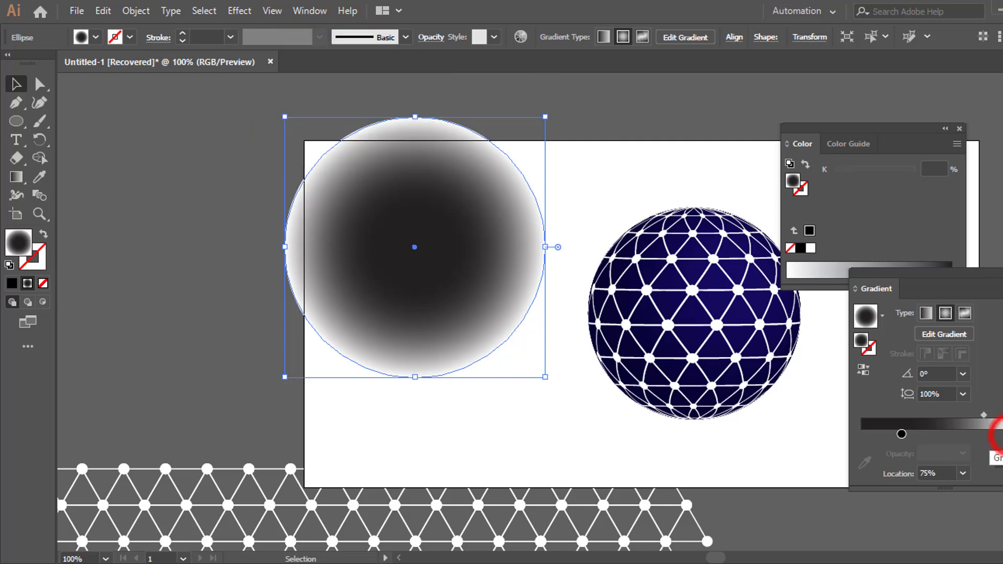
{"action": "left_click", "coordinate": [426, 38]}
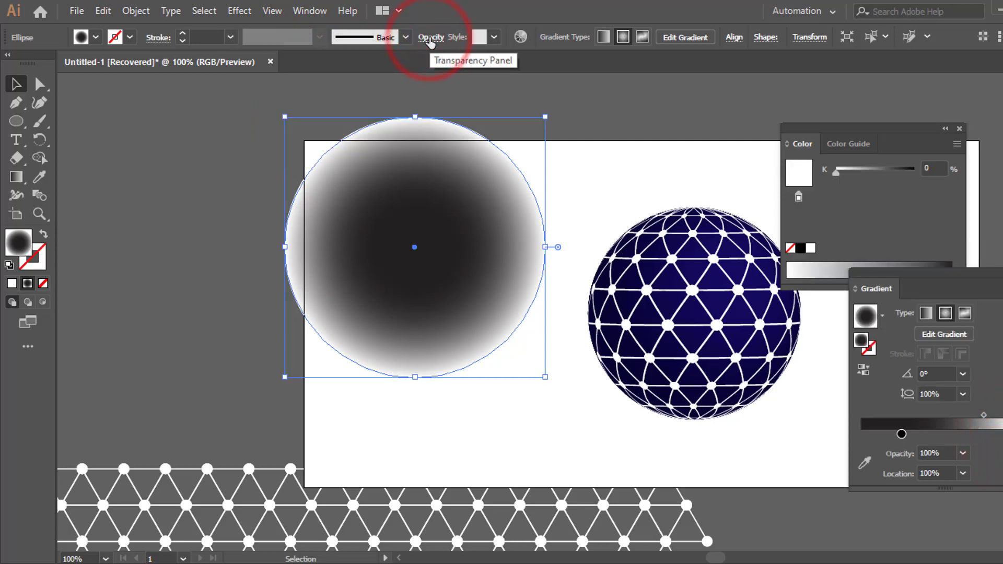
{"action": "left_click", "coordinate": [429, 37]}
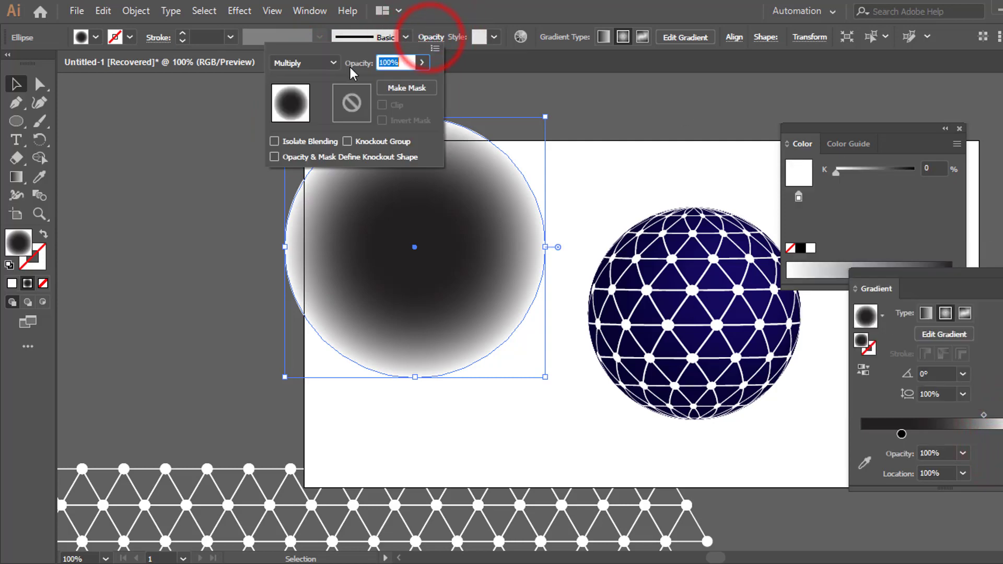
{"action": "left_click", "coordinate": [615, 92]}
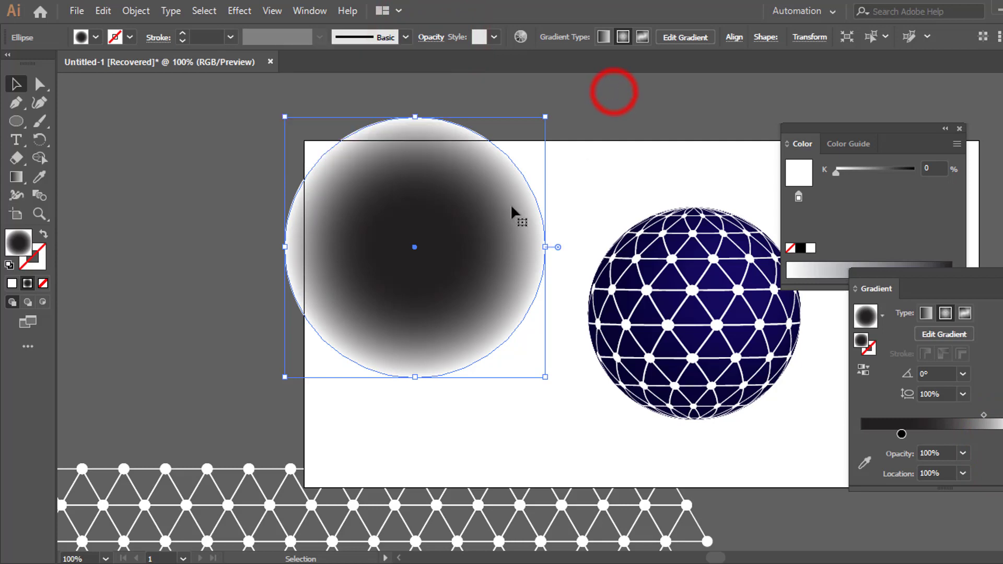
{"action": "left_click", "coordinate": [431, 164]}
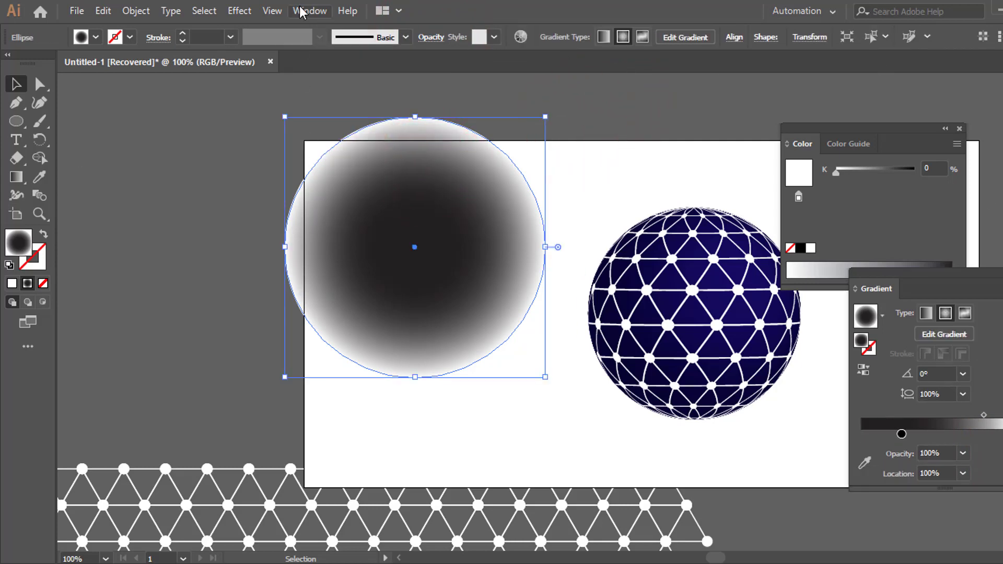
Open the Align panel and centre the gradient circle horizontally and vertically on the artboard.
{"action": "left_click", "coordinate": [301, 12]}
{"action": "left_click", "coordinate": [395, 180]}
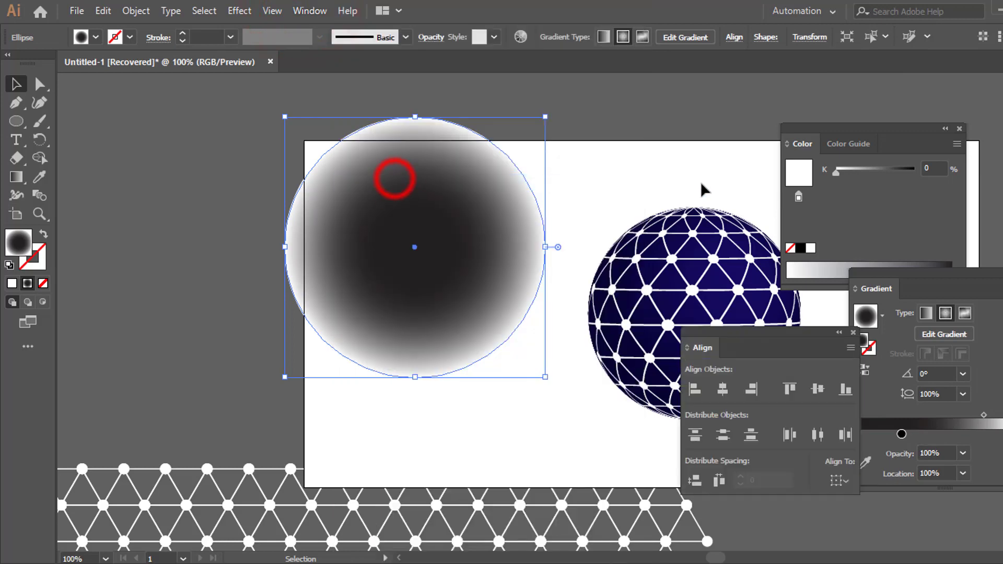
{"action": "left_click", "coordinate": [723, 391]}
{"action": "left_click", "coordinate": [818, 391]}
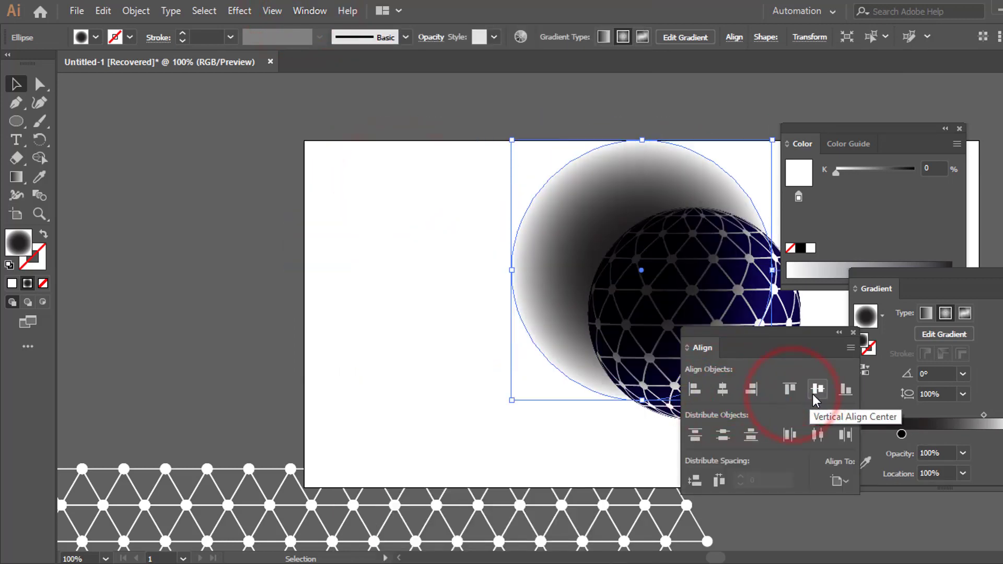
{"action": "left_click", "coordinate": [817, 391]}
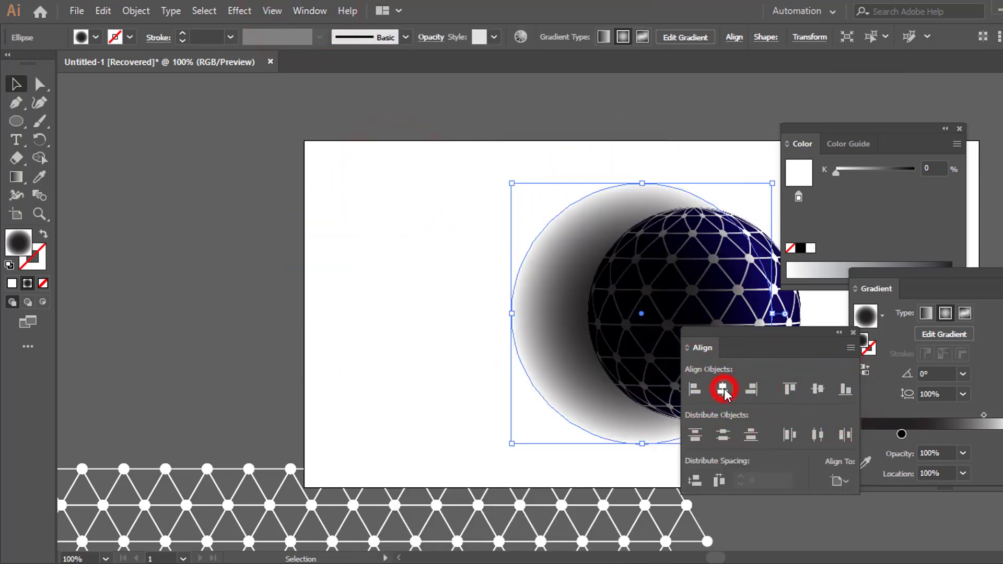
Close the Color, Gradient and Align panels to clear the view of the artboard.
{"action": "left_click_drag", "start_coordinate": [907, 128], "coordinate": [999, 139]}
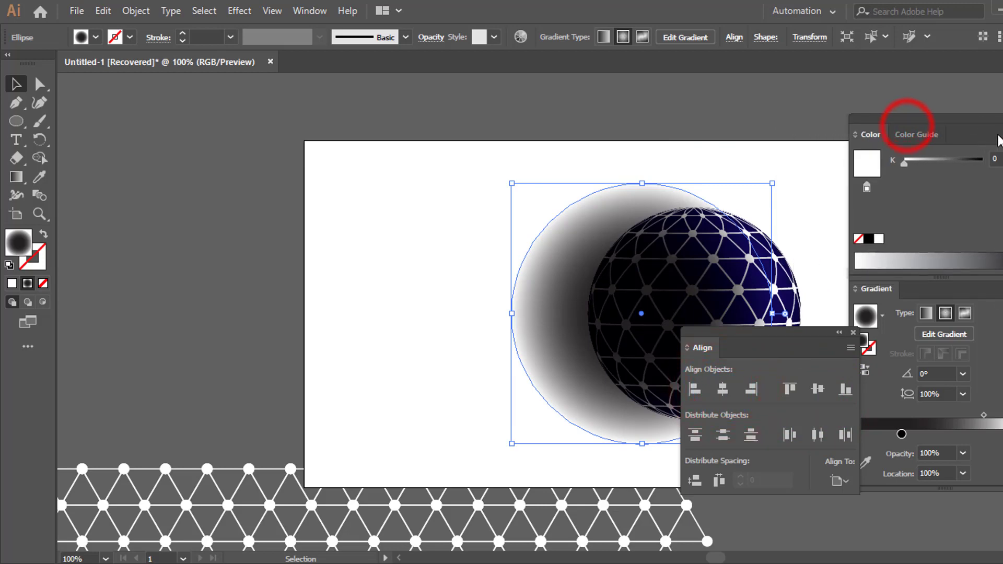
{"action": "left_click", "coordinate": [999, 121]}
{"action": "left_click", "coordinate": [998, 277]}
{"action": "left_click", "coordinate": [853, 332]}
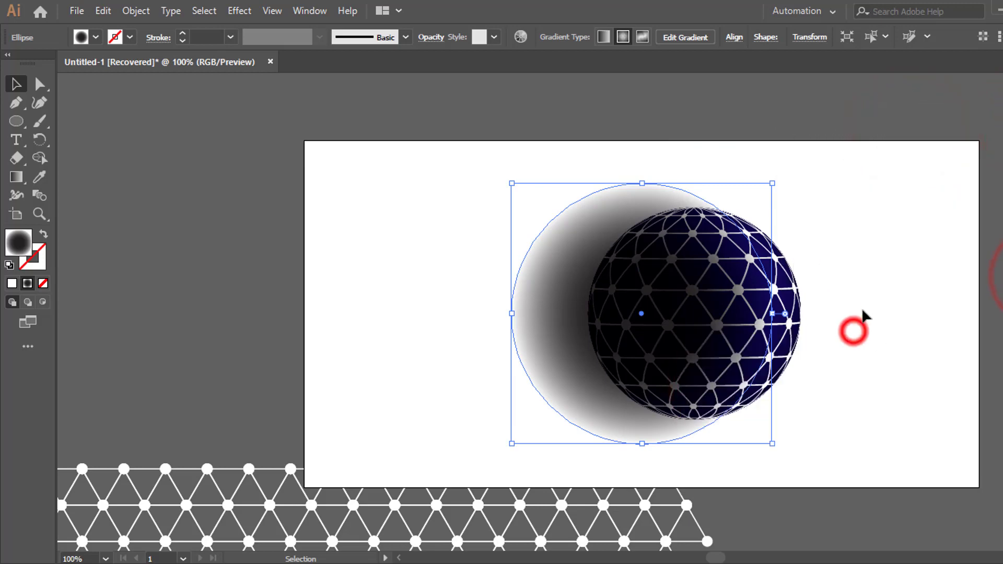
Move the gradient circle over the network sphere and send it to the back.
{"action": "left_click_drag", "start_coordinate": [650, 194], "coordinate": [699, 202]}
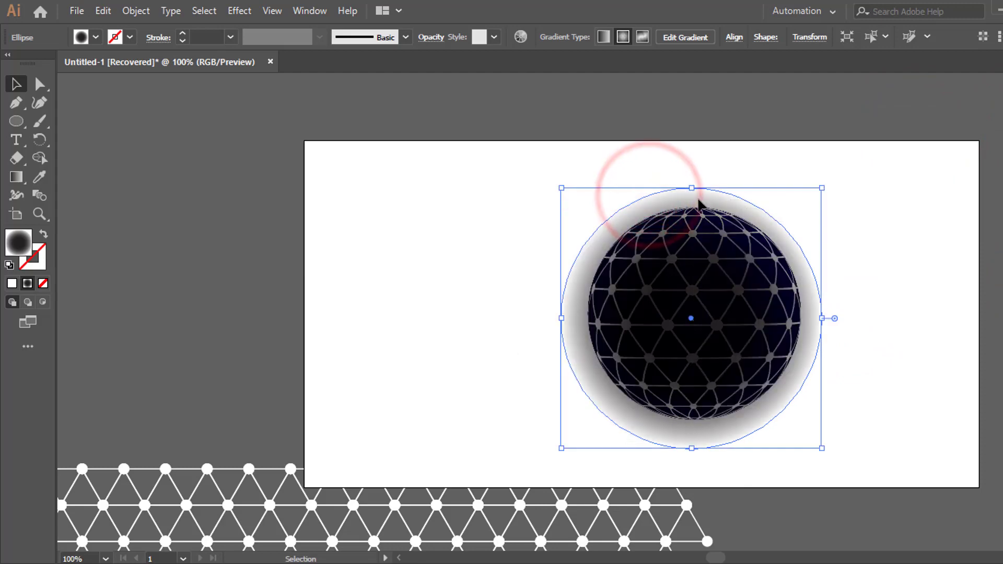
{"action": "right_click", "coordinate": [698, 206]}
{"action": "mouse_move", "coordinate": [789, 444]}
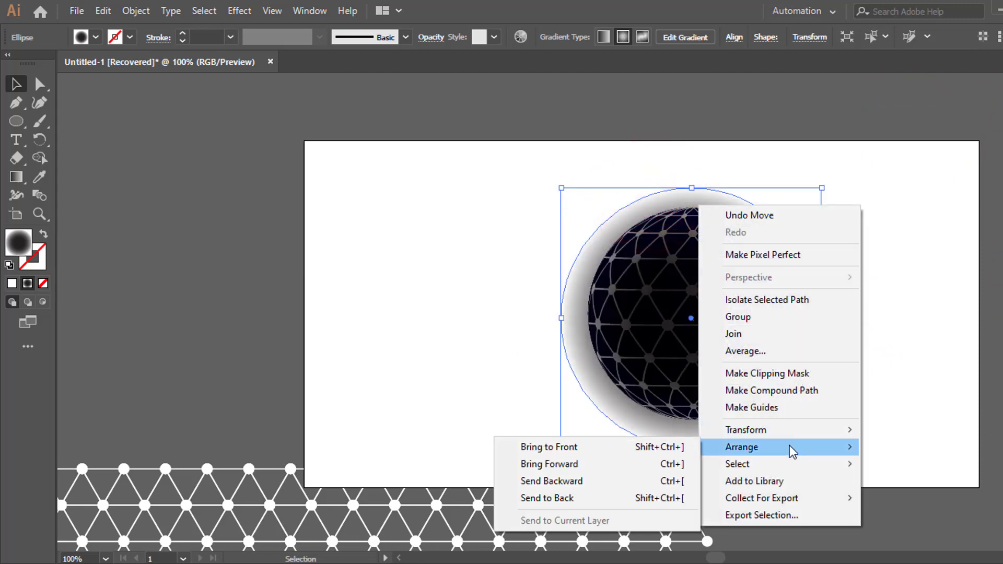
{"action": "left_click", "coordinate": [616, 497]}
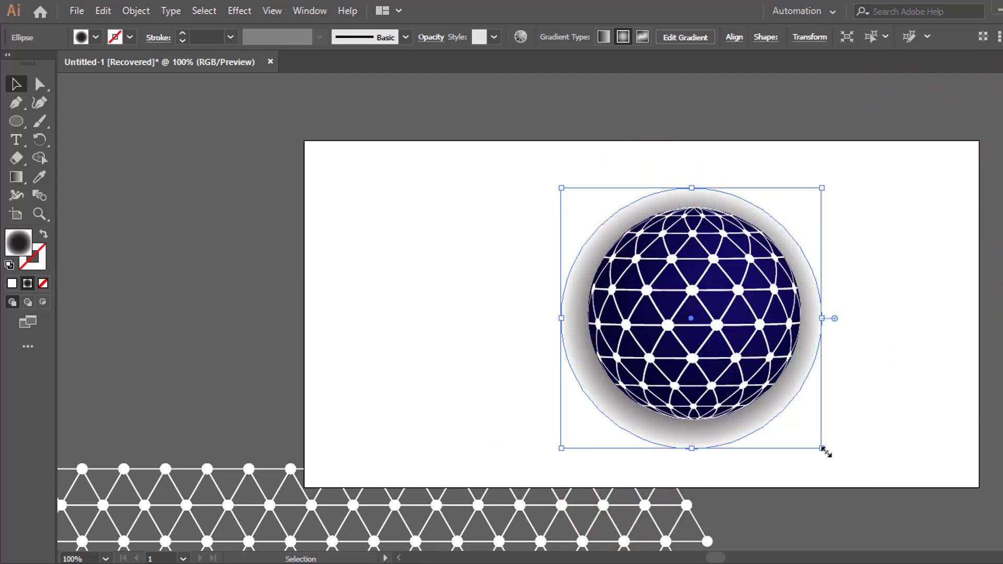
Shrink the gradient circle to slightly larger than the sphere, nudge it right and up to centre it behind the sphere, and deselect it.
{"action": "left_click_drag", "start_coordinate": [822, 449], "coordinate": [805, 439]}
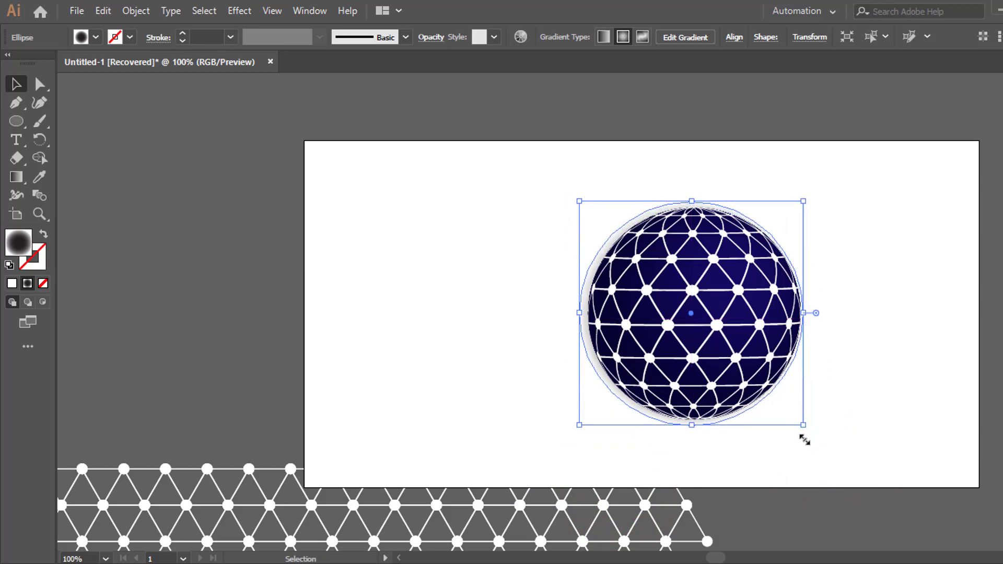
{"action": "key", "text": "Right"}
{"action": "key", "text": "Right"}
{"action": "key", "text": "Right"}
{"action": "key", "text": "Up"}
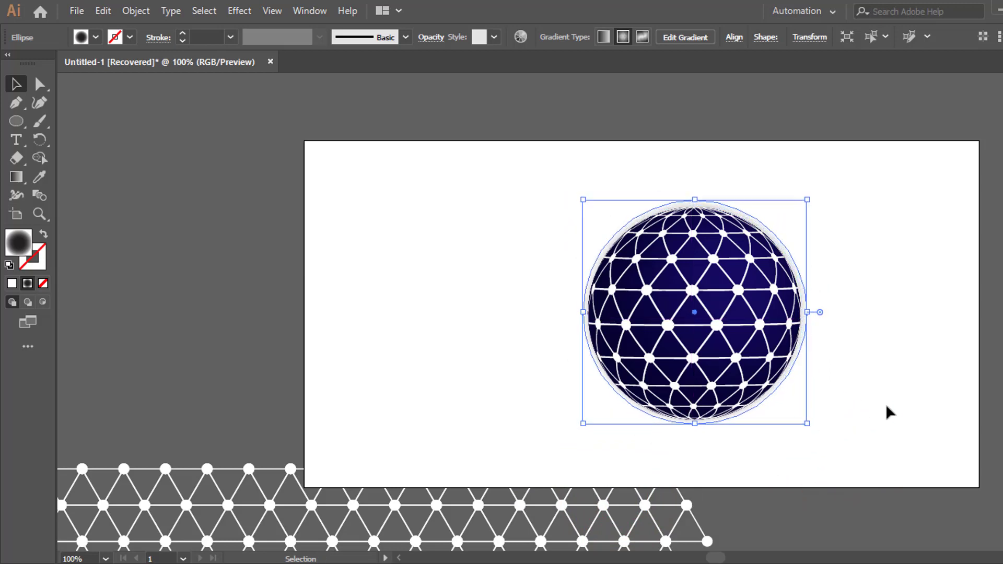
{"action": "left_click", "coordinate": [888, 405]}
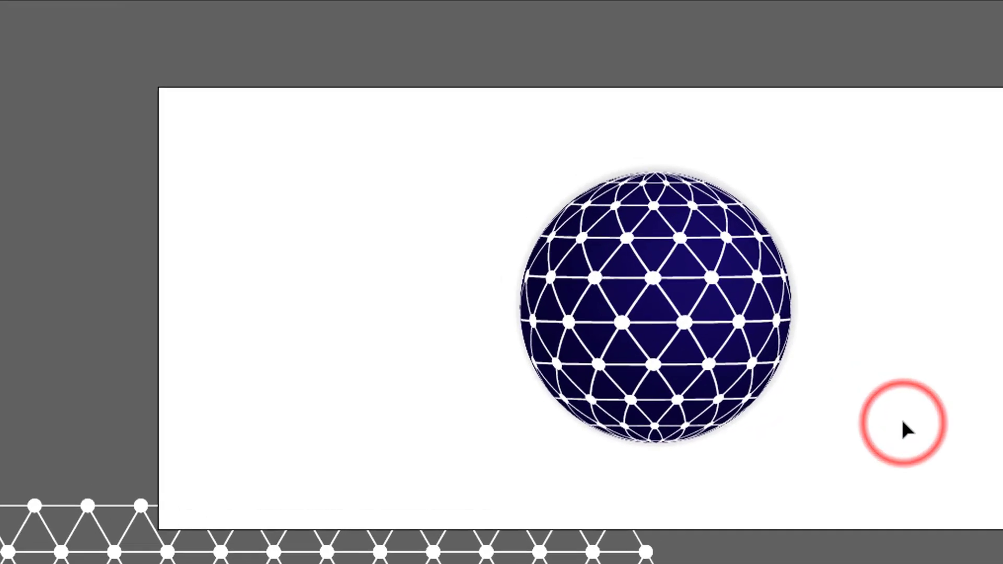